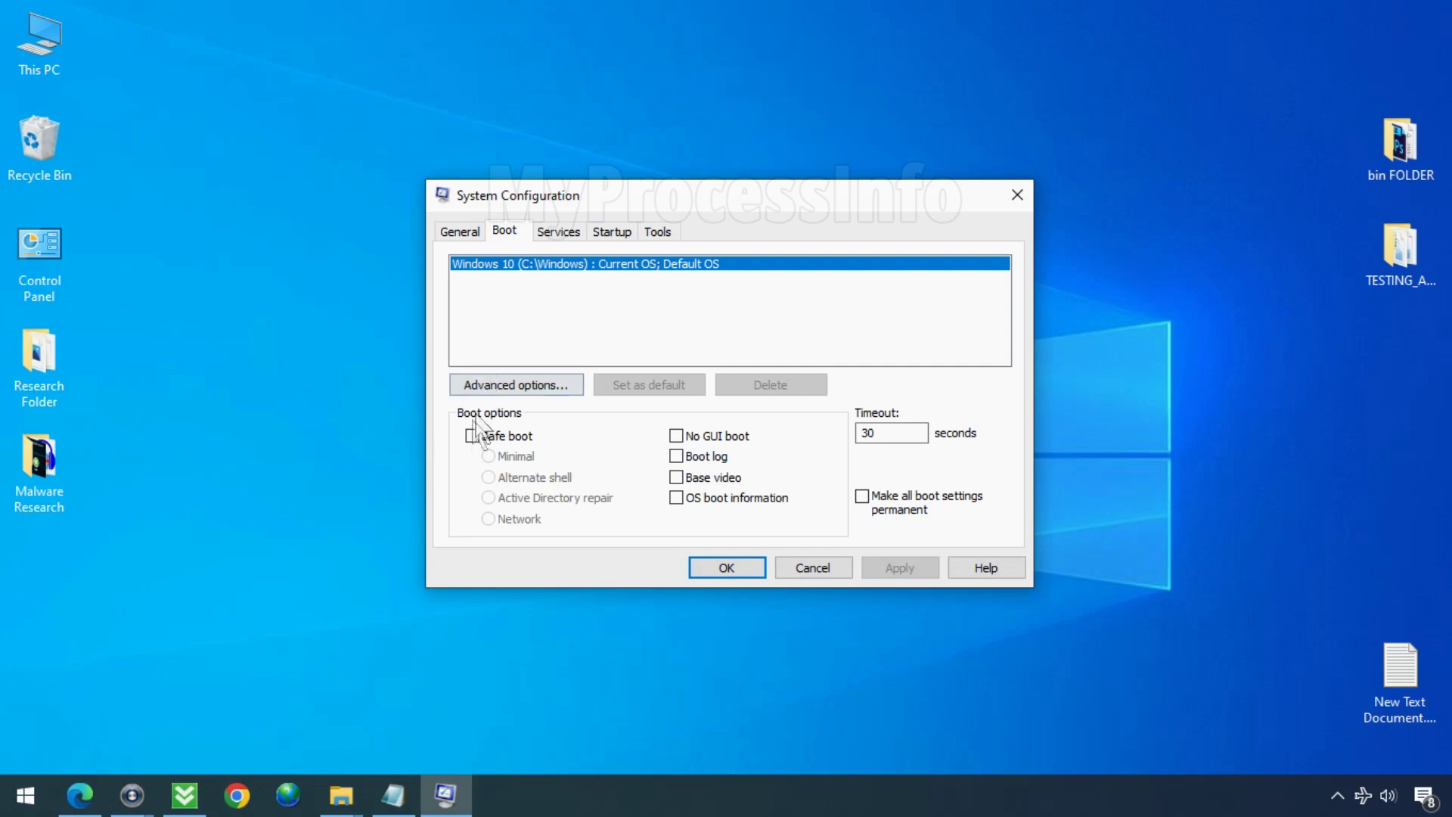
# Enable Safe boot with the Minimal option in the boot settings, apply it, and restart the computer
pyautogui.click(473, 436)
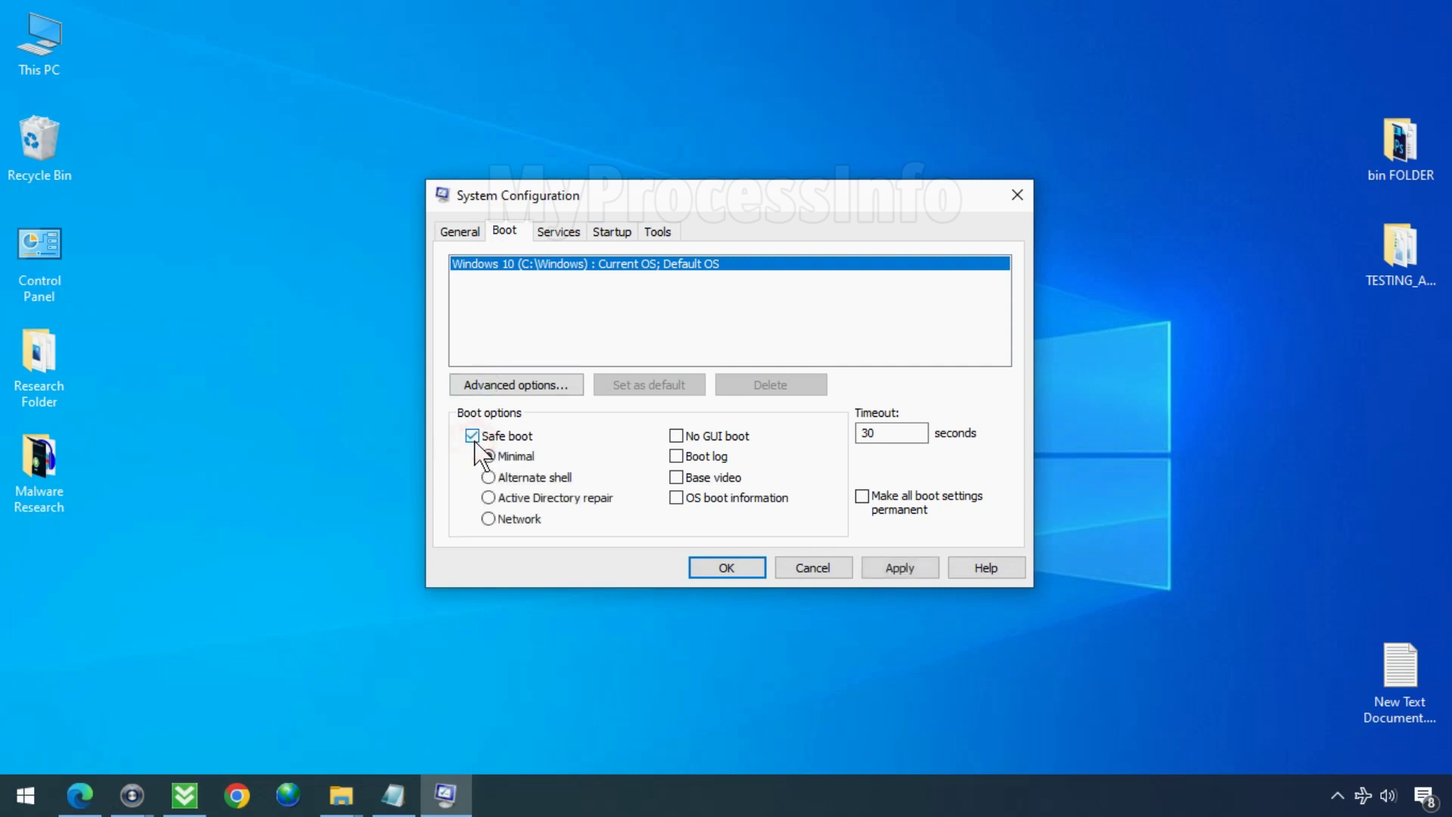
pyautogui.click(898, 567)
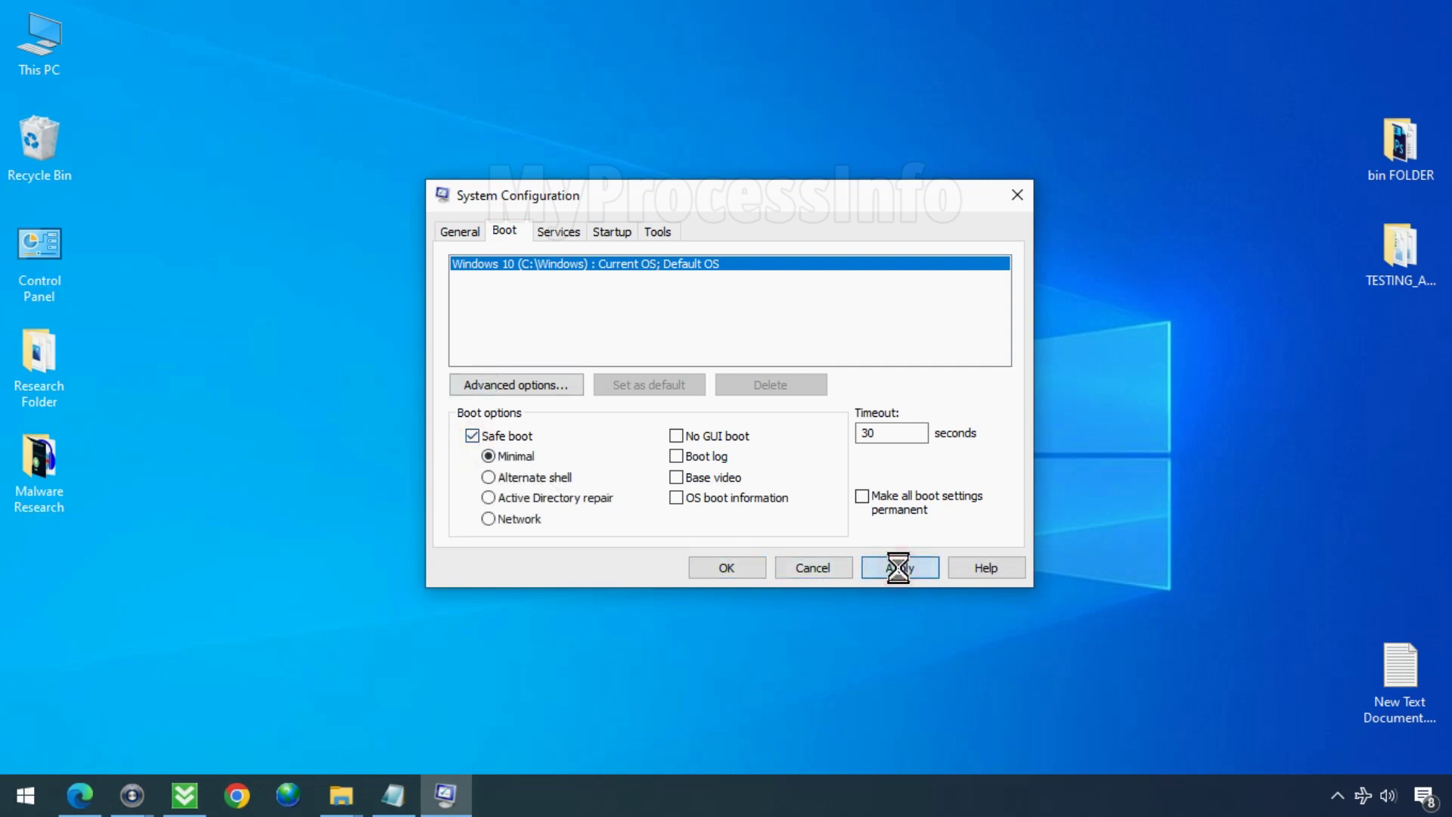
pyautogui.click(735, 563)
pyautogui.click(656, 436)
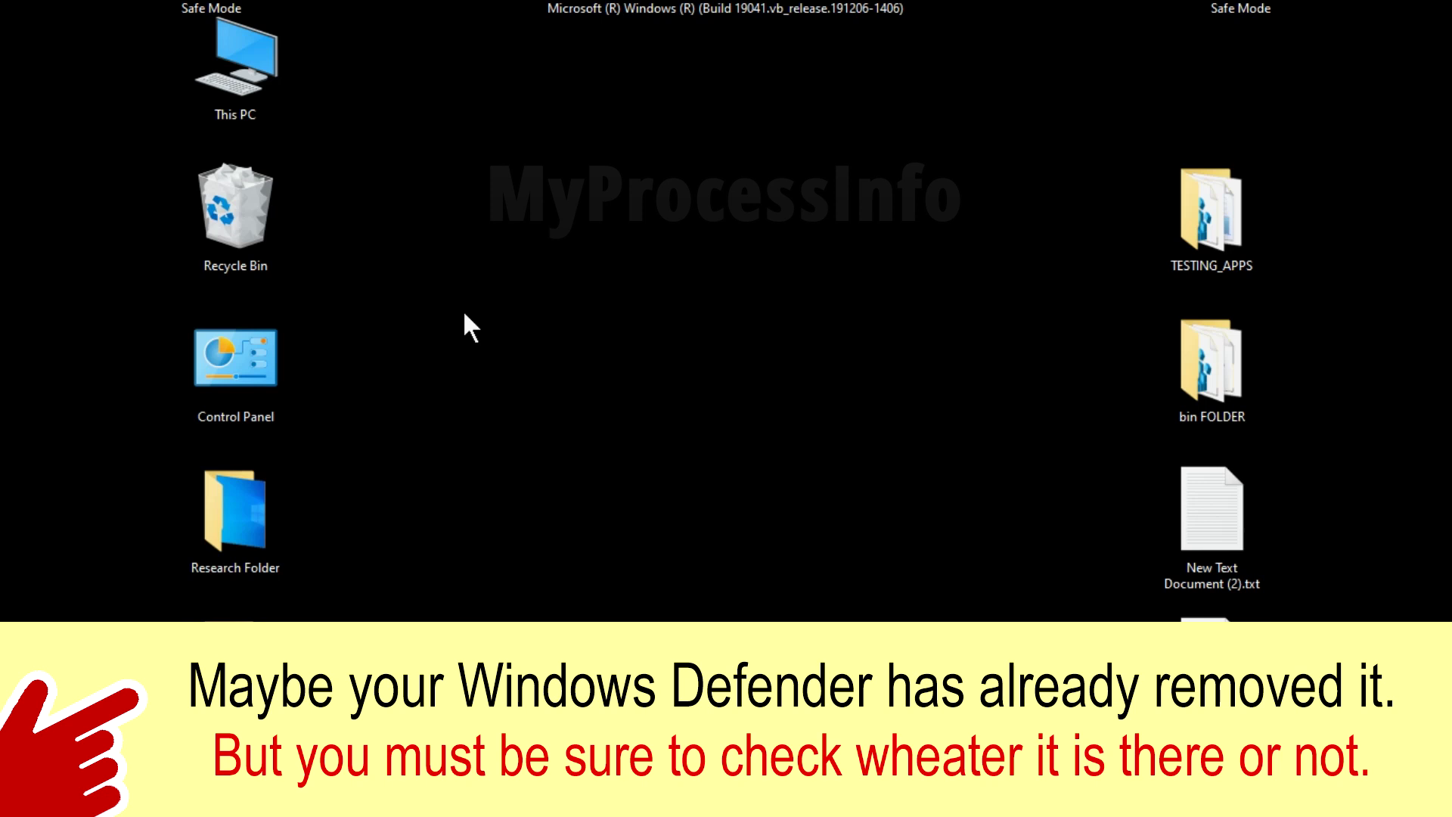
# Open the MegaZip folder in C:\Program Files in a maximized File Explorer window
pyautogui.doubleClick(262, 103)
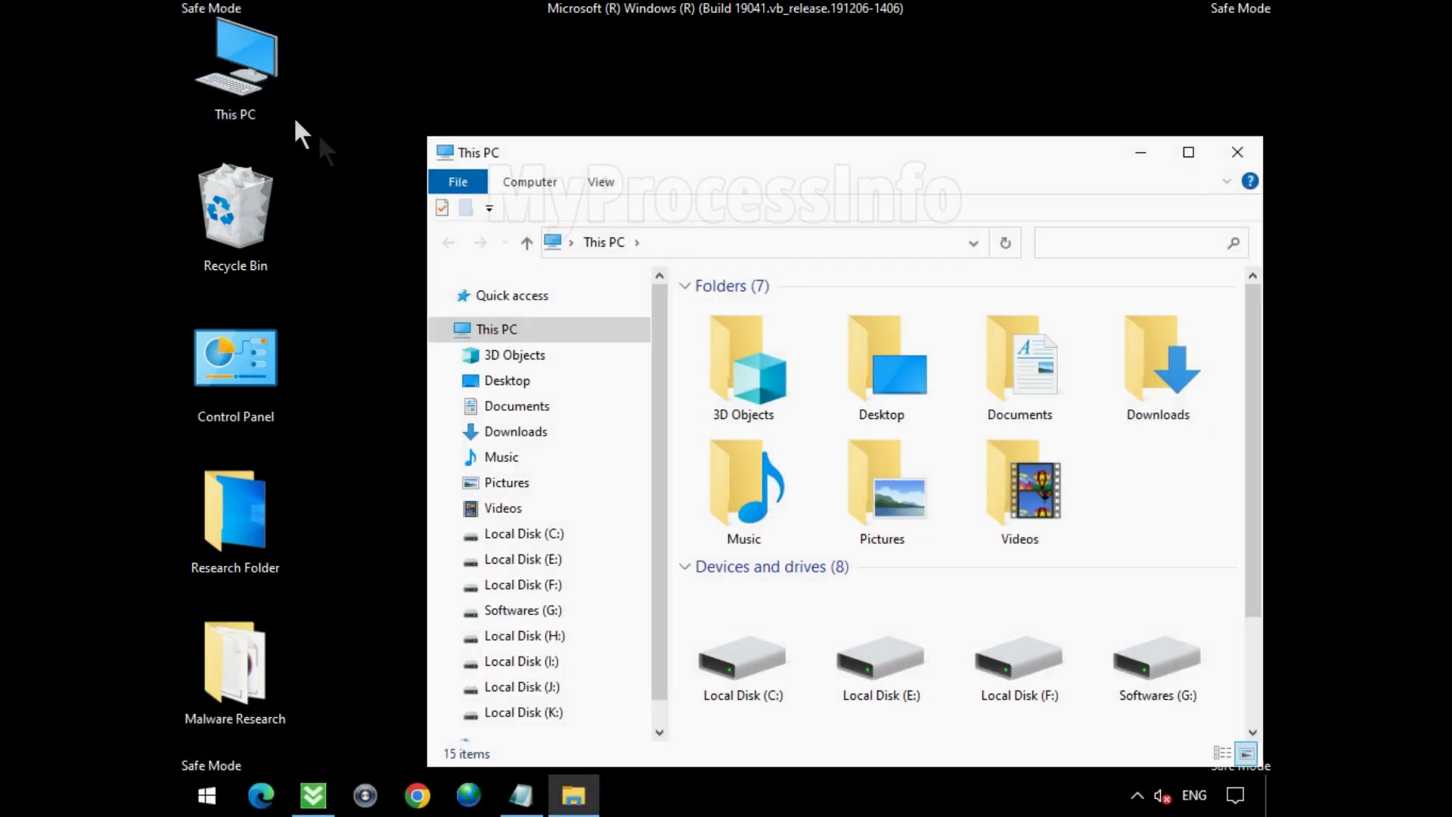
pyautogui.click(1188, 152)
pyautogui.click(520, 375)
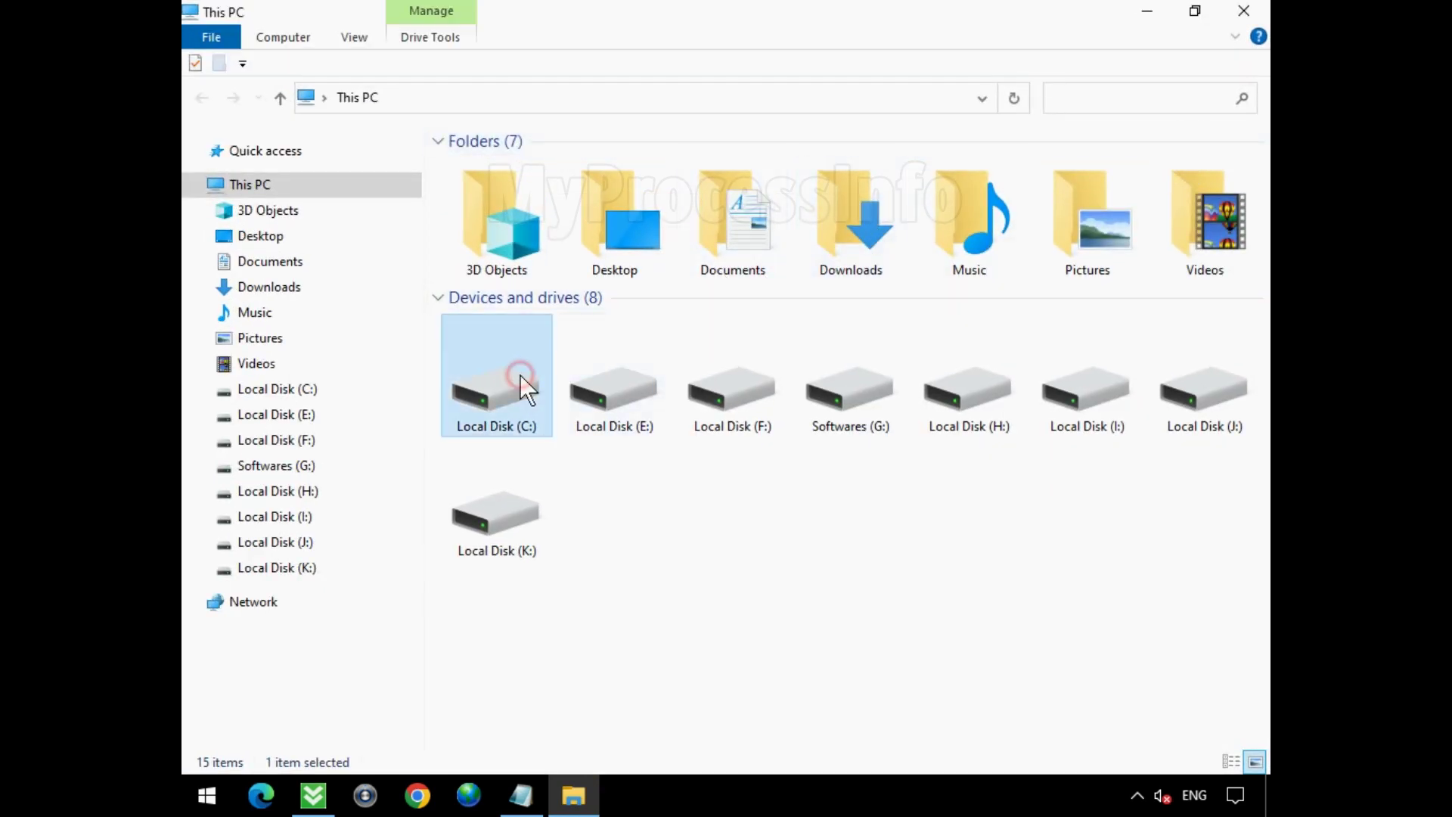
pyautogui.doubleClick(542, 401)
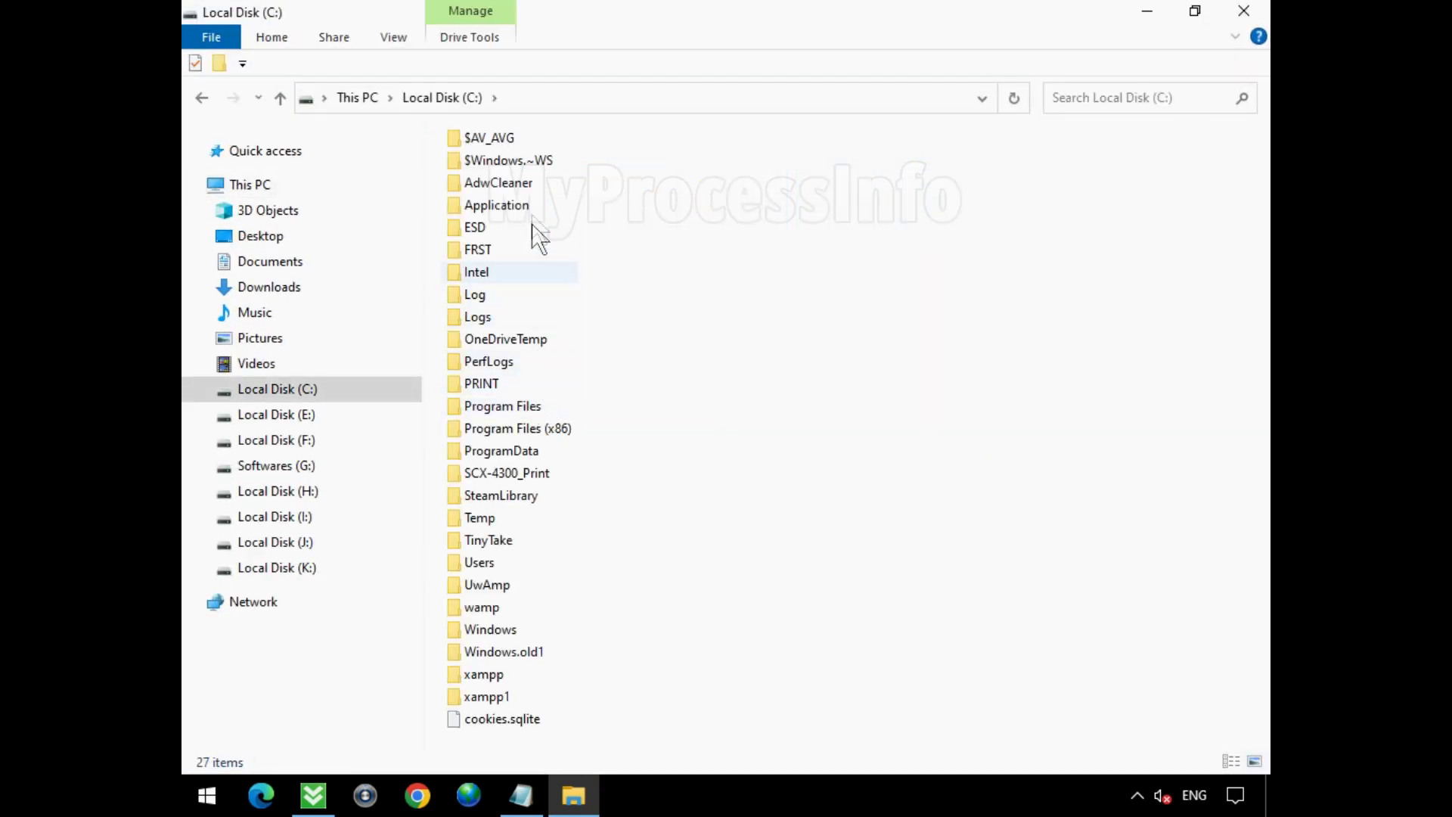
pyautogui.click(533, 407)
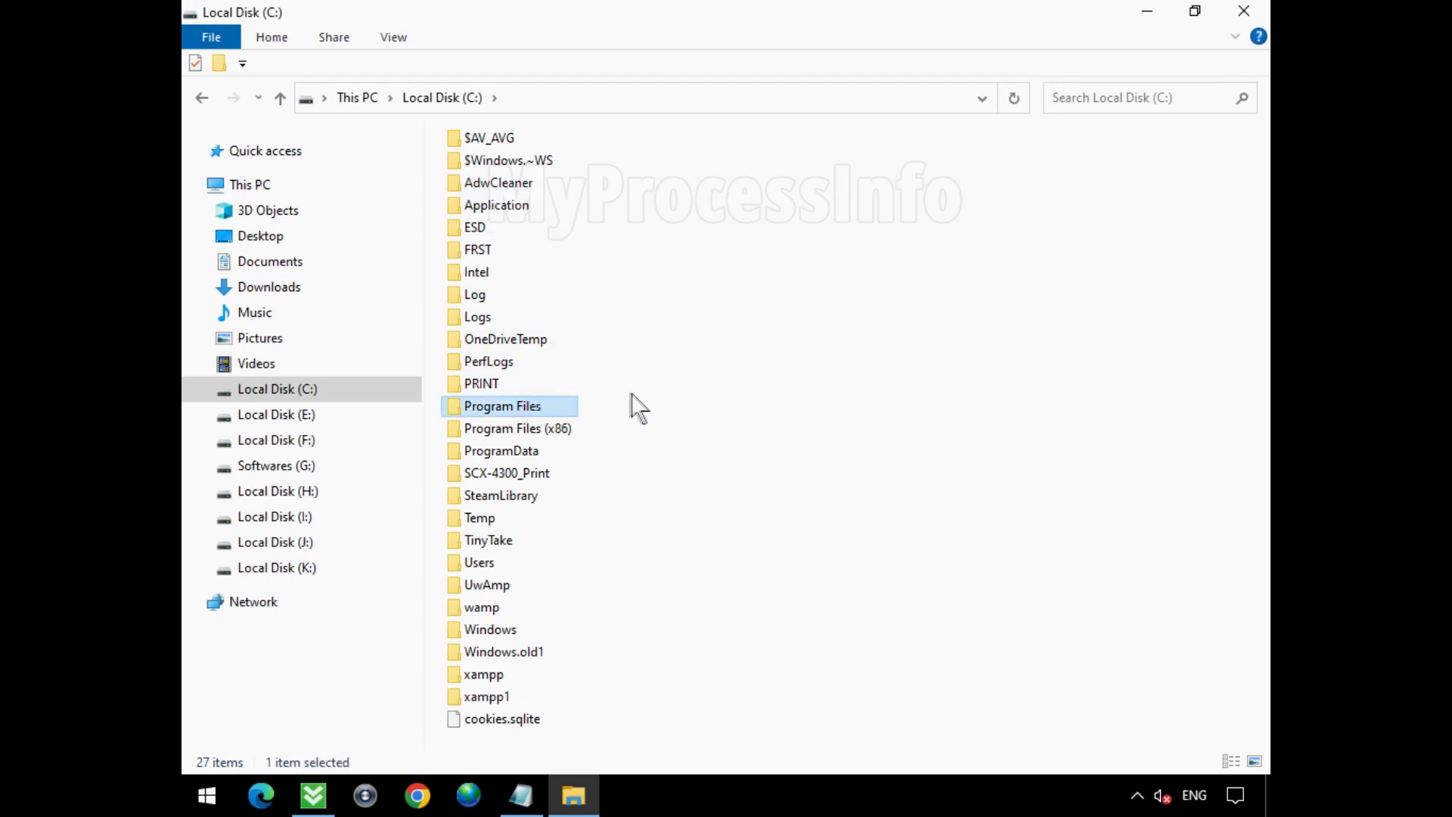
pyautogui.doubleClick(557, 407)
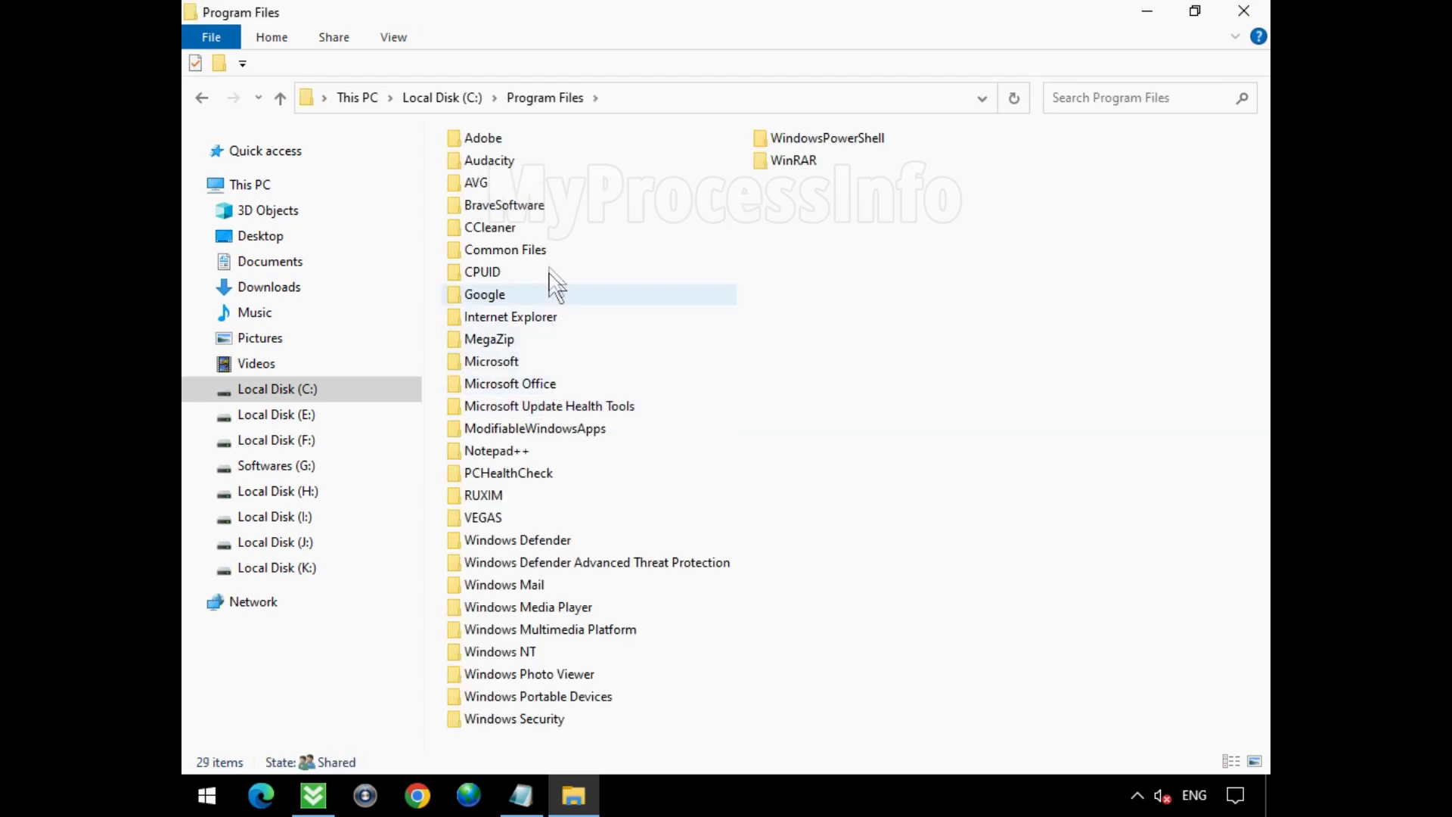
pyautogui.click(563, 339)
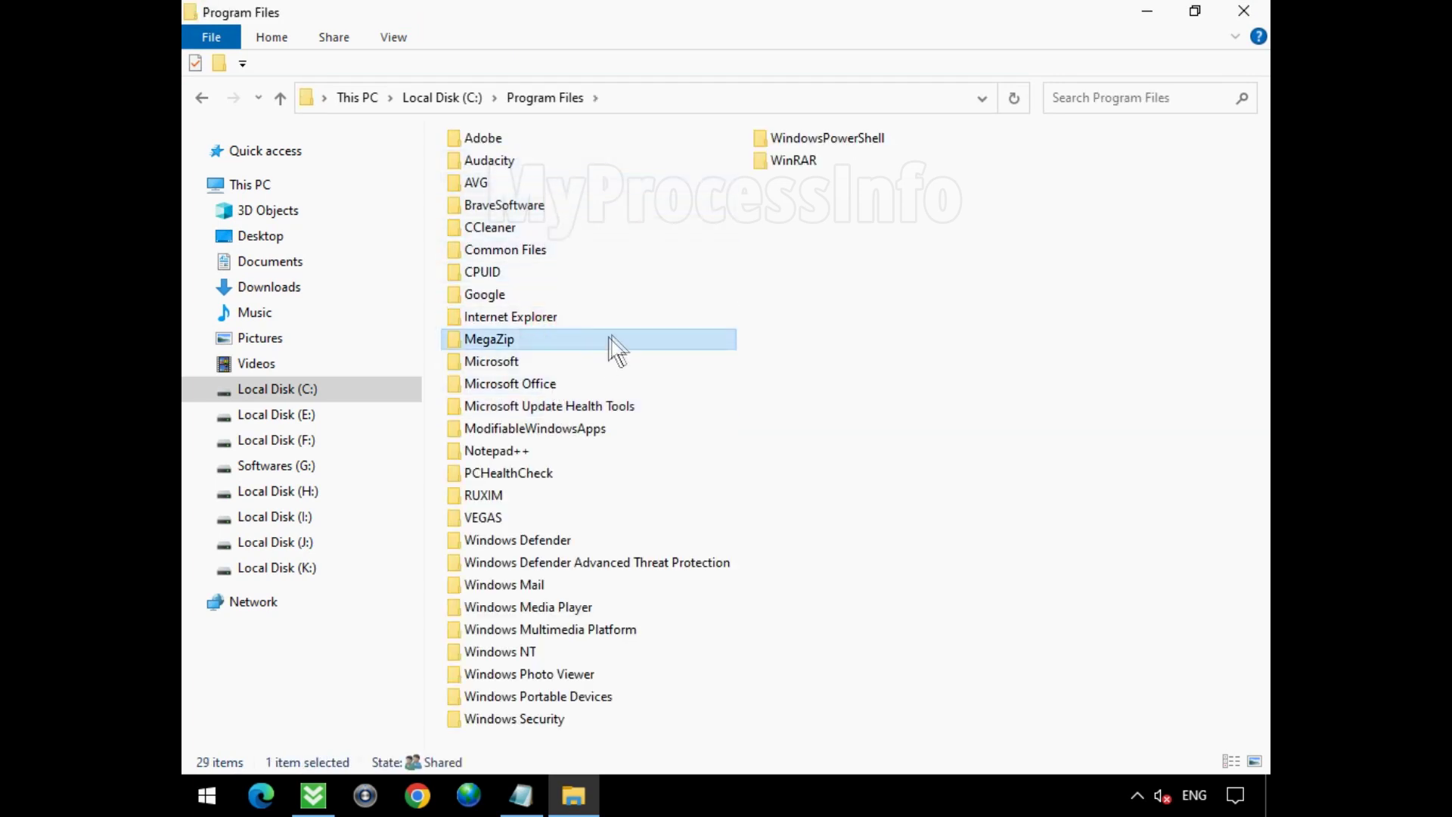
pyautogui.doubleClick(614, 340)
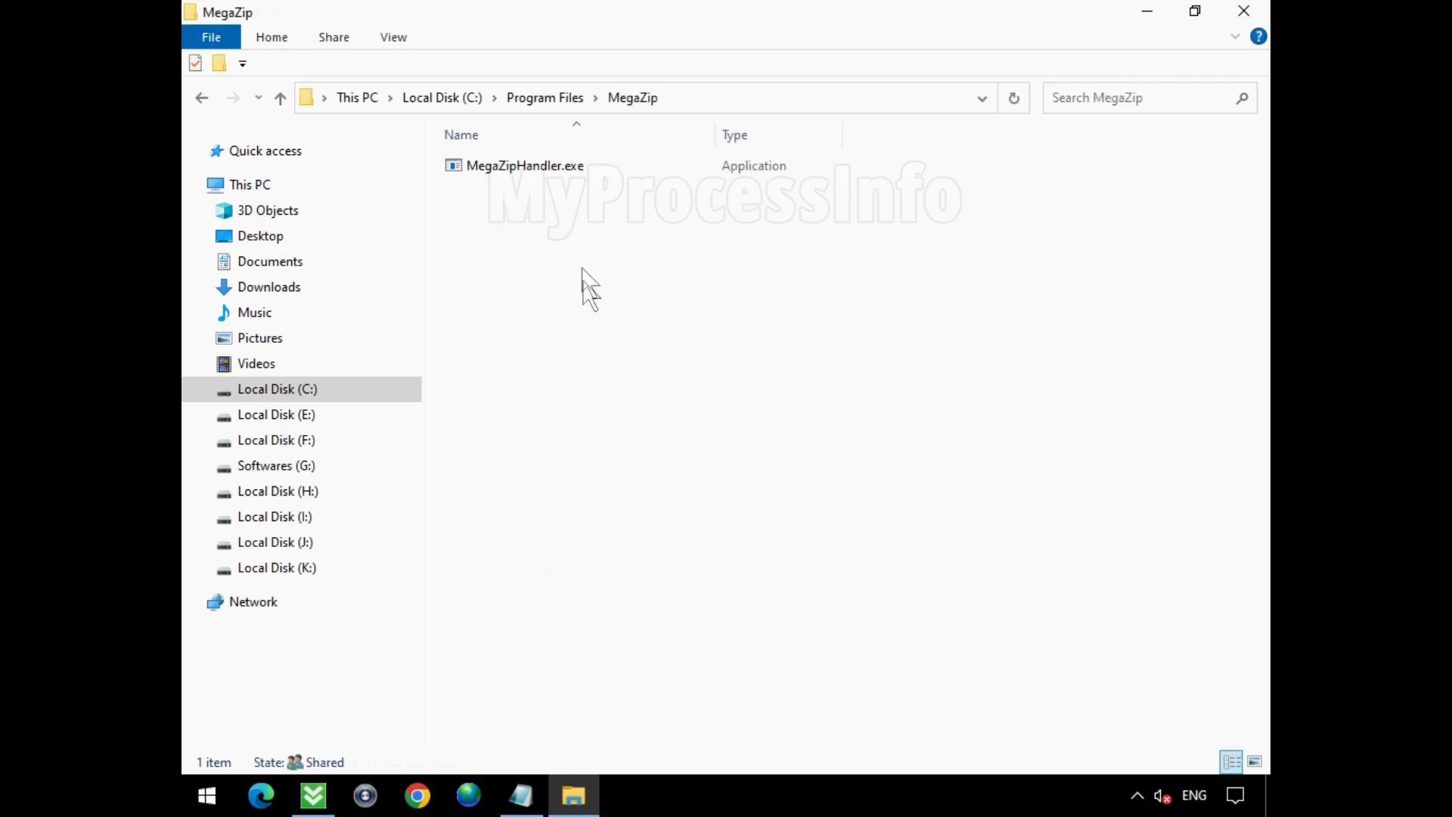
# Delete MegaZipHandler.exe from the MegaZip folder
pyautogui.click(540, 162)
pyautogui.rightClick(609, 167)
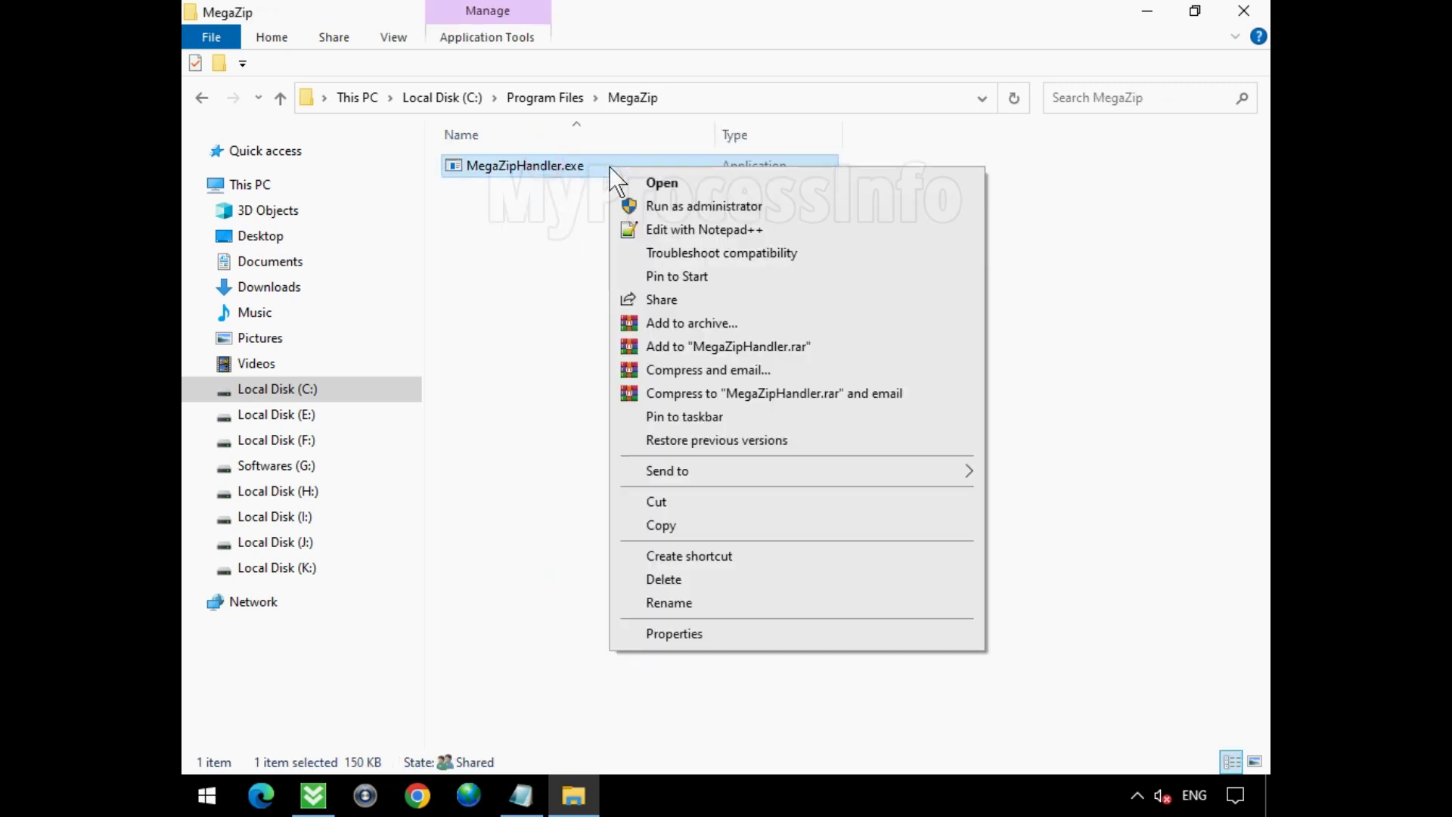
pyautogui.click(803, 582)
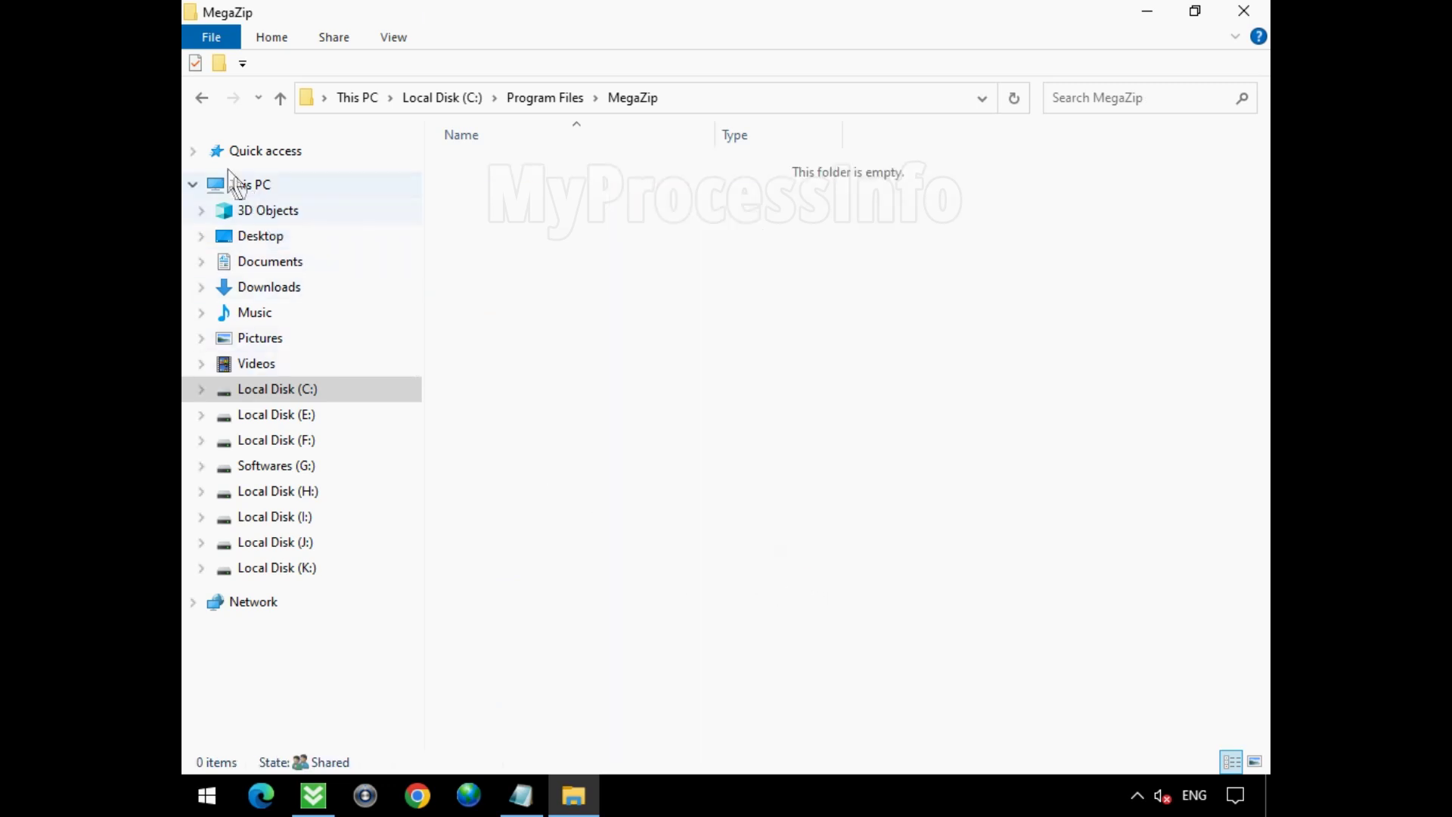
# Return to Program Files, delete the MegaZip folder, and close File Explorer
pyautogui.click(202, 106)
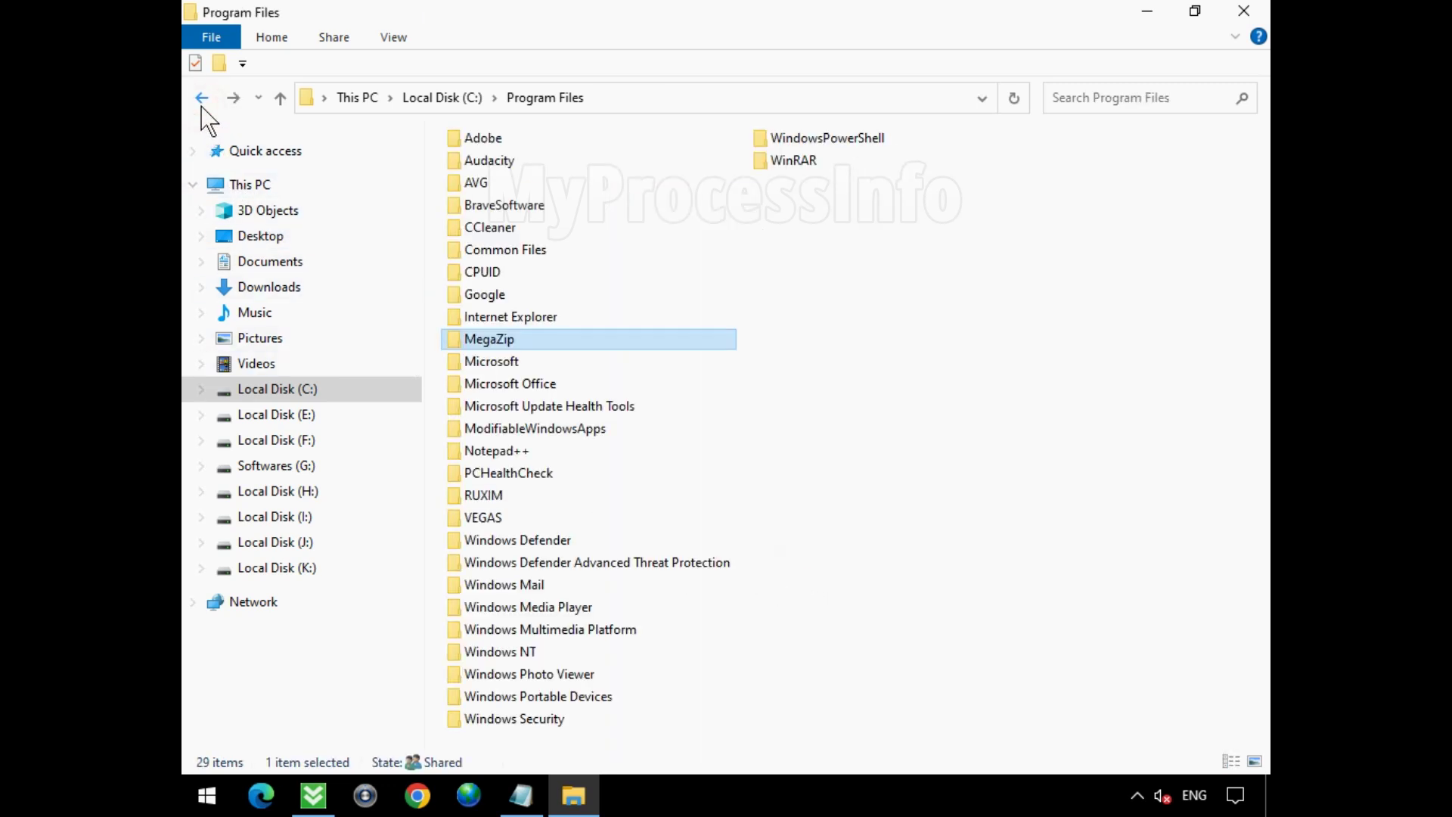
pyautogui.rightClick(566, 335)
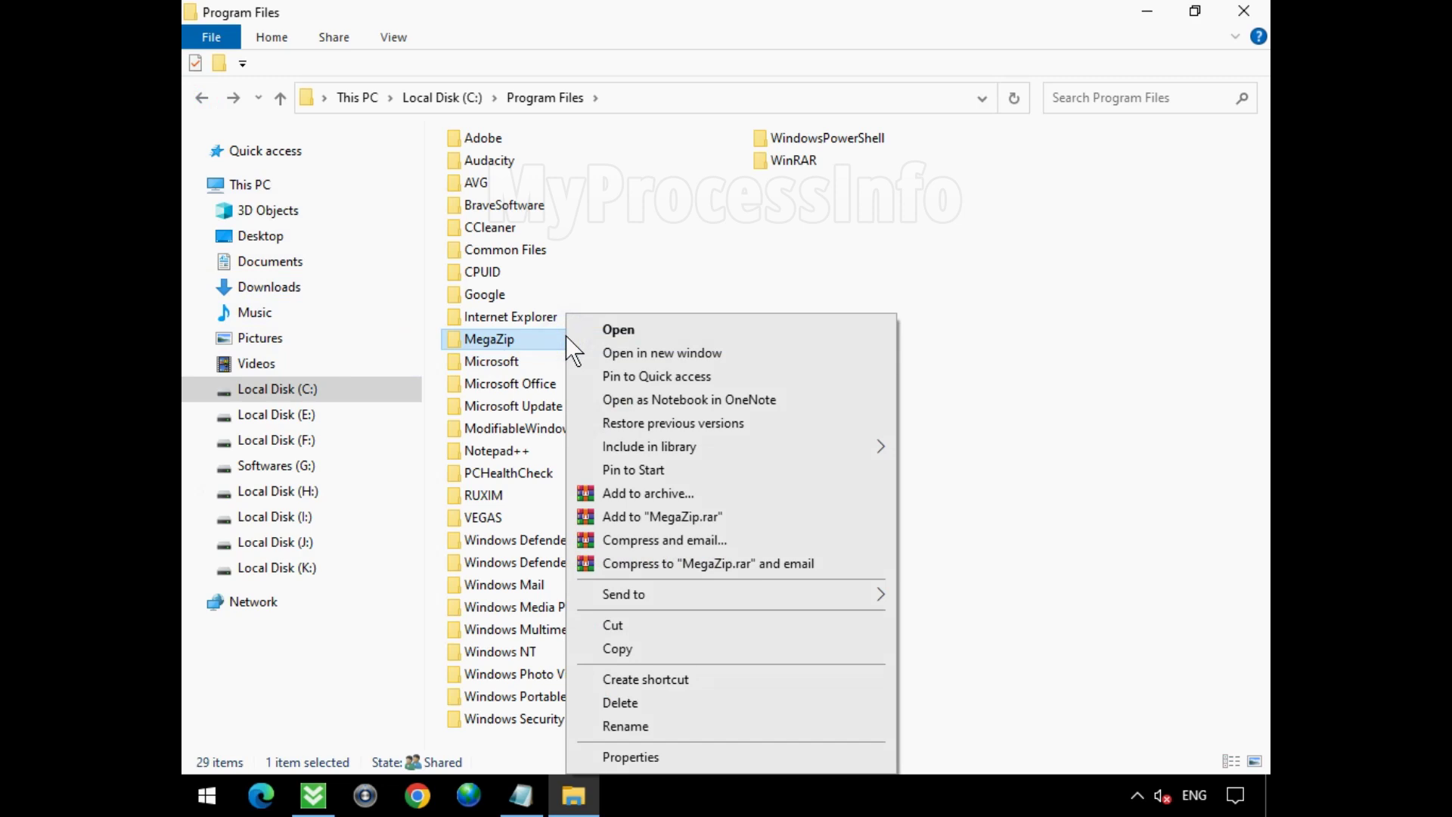
pyautogui.click(768, 700)
pyautogui.click(852, 541)
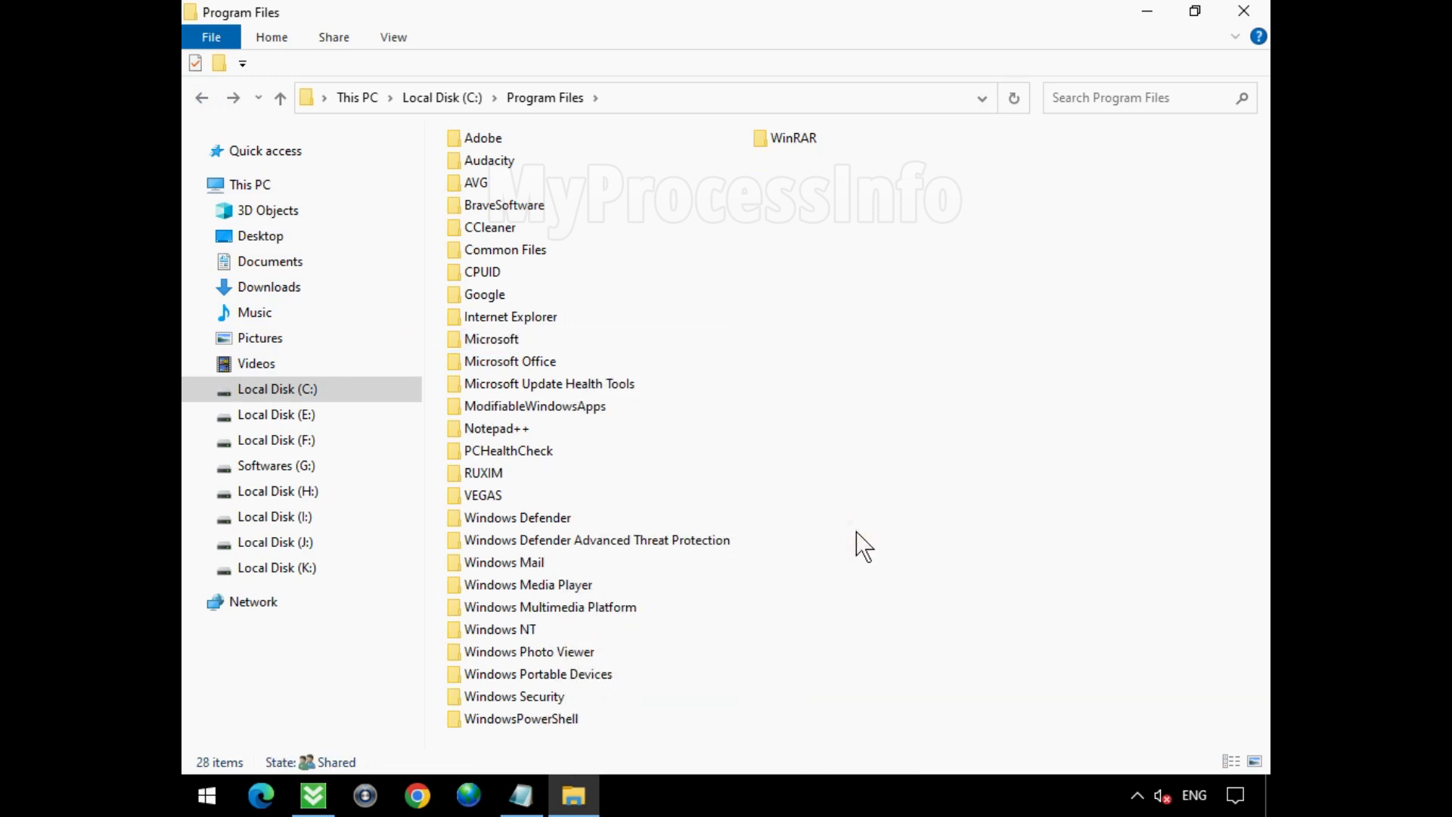
pyautogui.click(1245, 12)
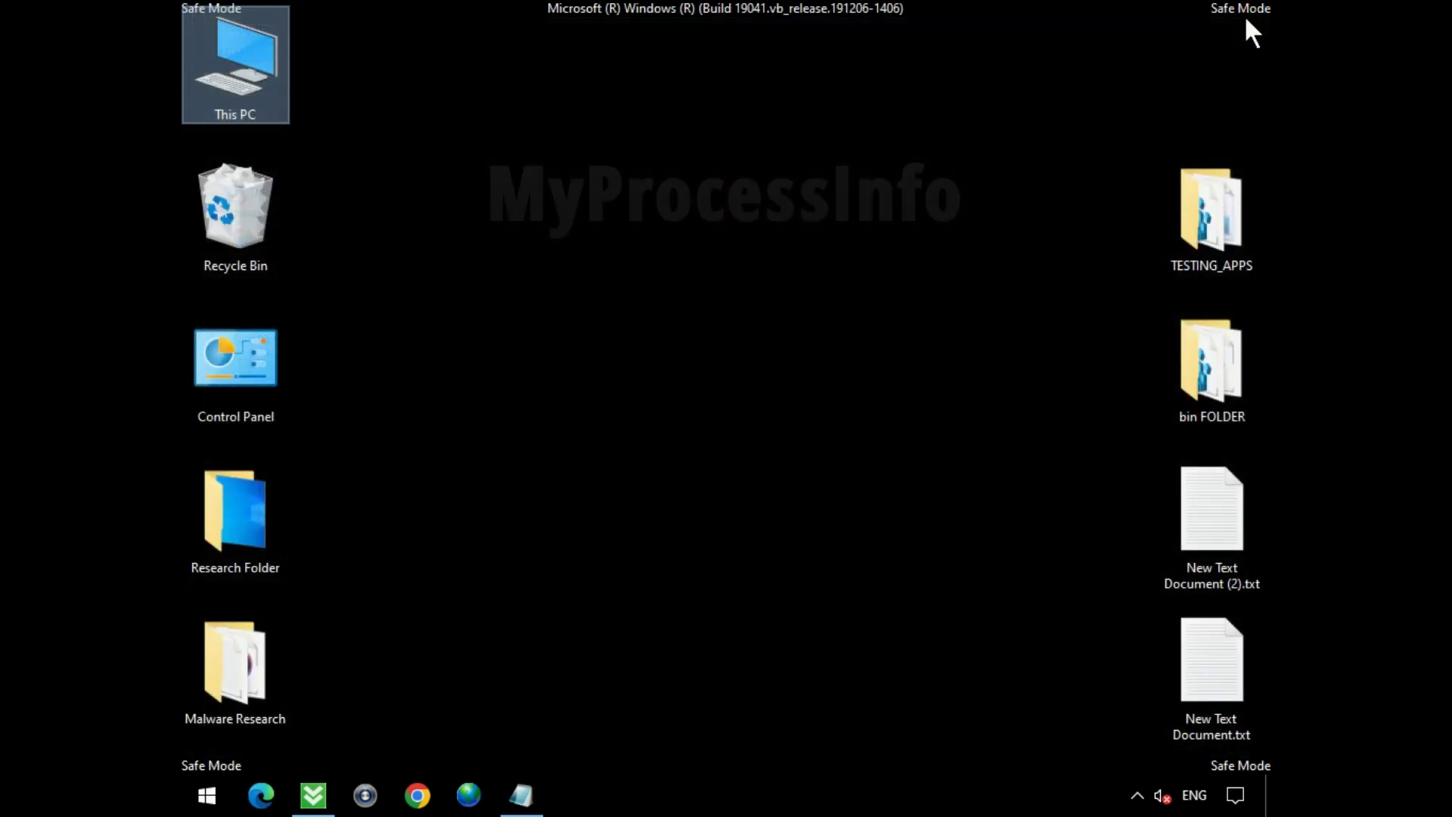
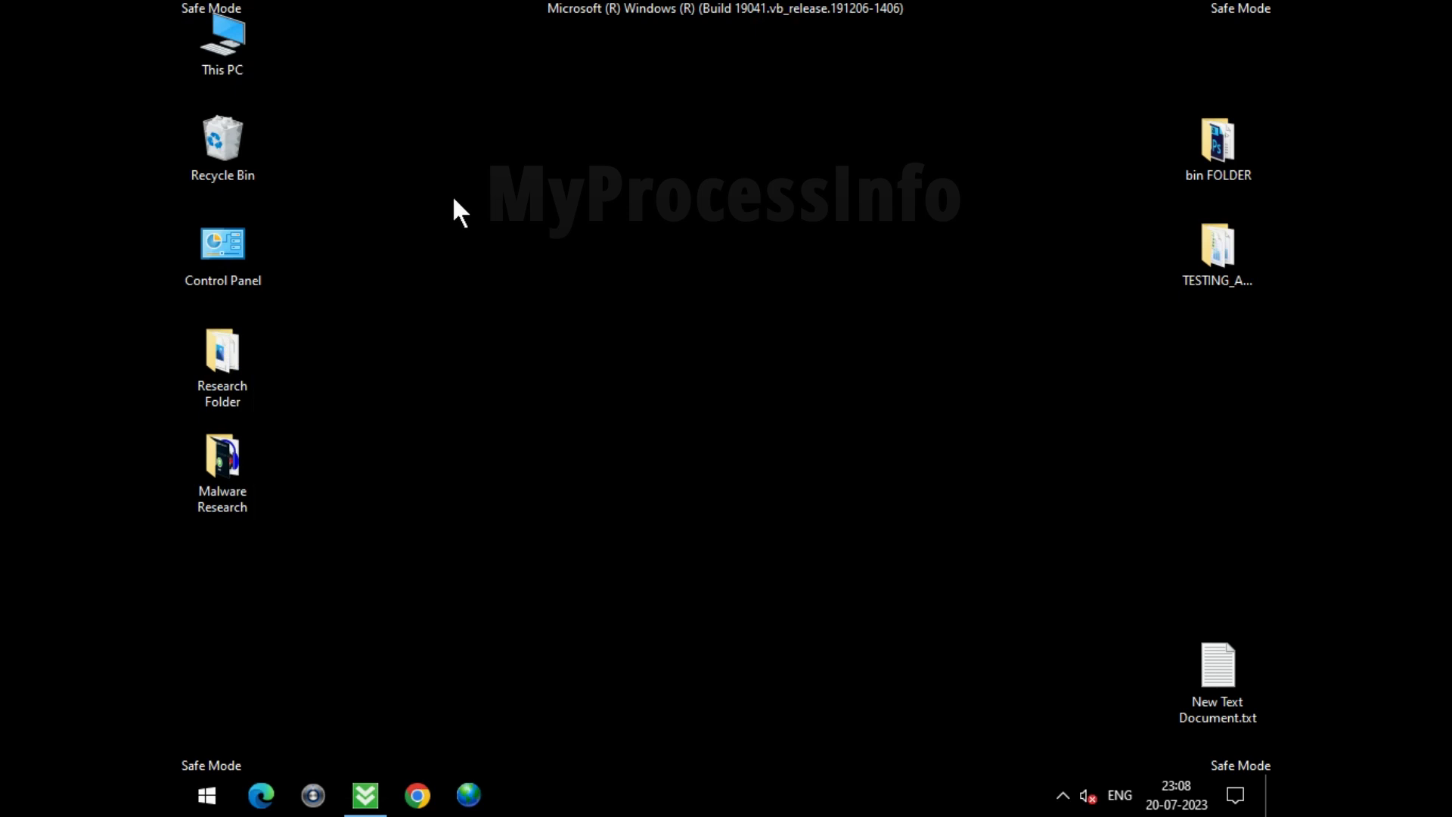
# Open the ProgramData folder on Local Disk (C:) in a maximized File Explorer window
pyautogui.click(243, 30)
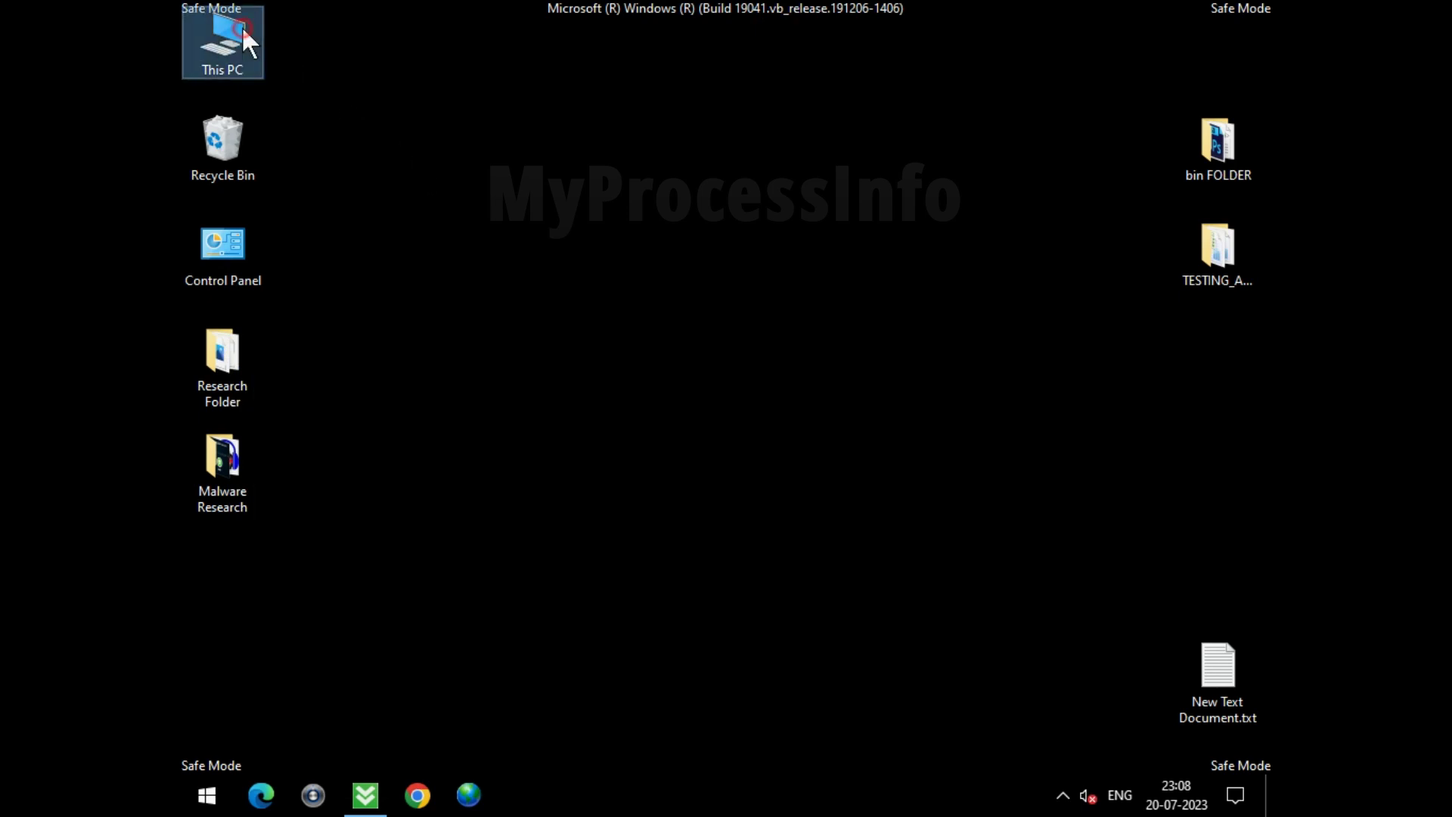
pyautogui.doubleClick(242, 25)
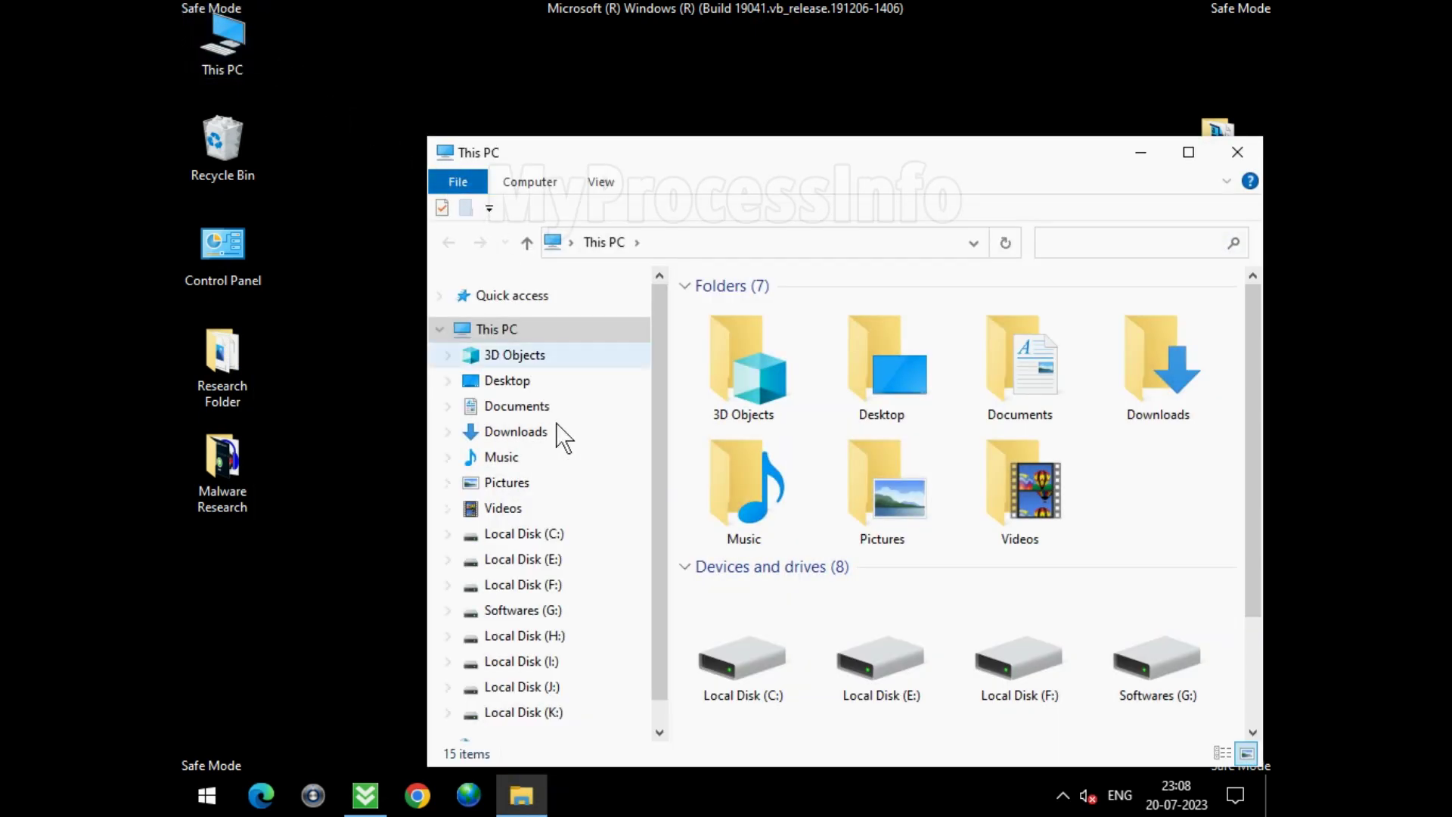
pyautogui.click(577, 536)
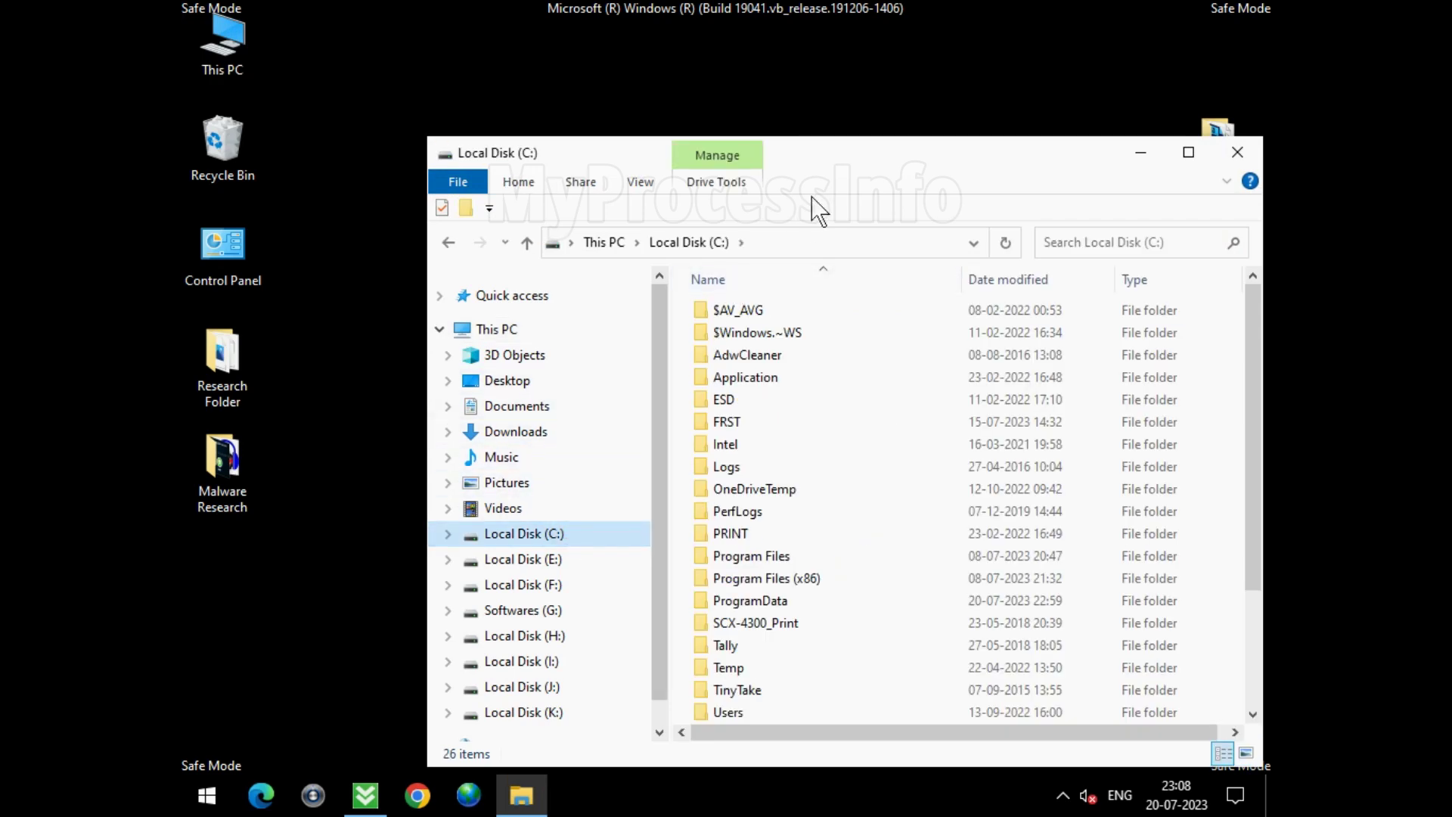
pyautogui.doubleClick(831, 160)
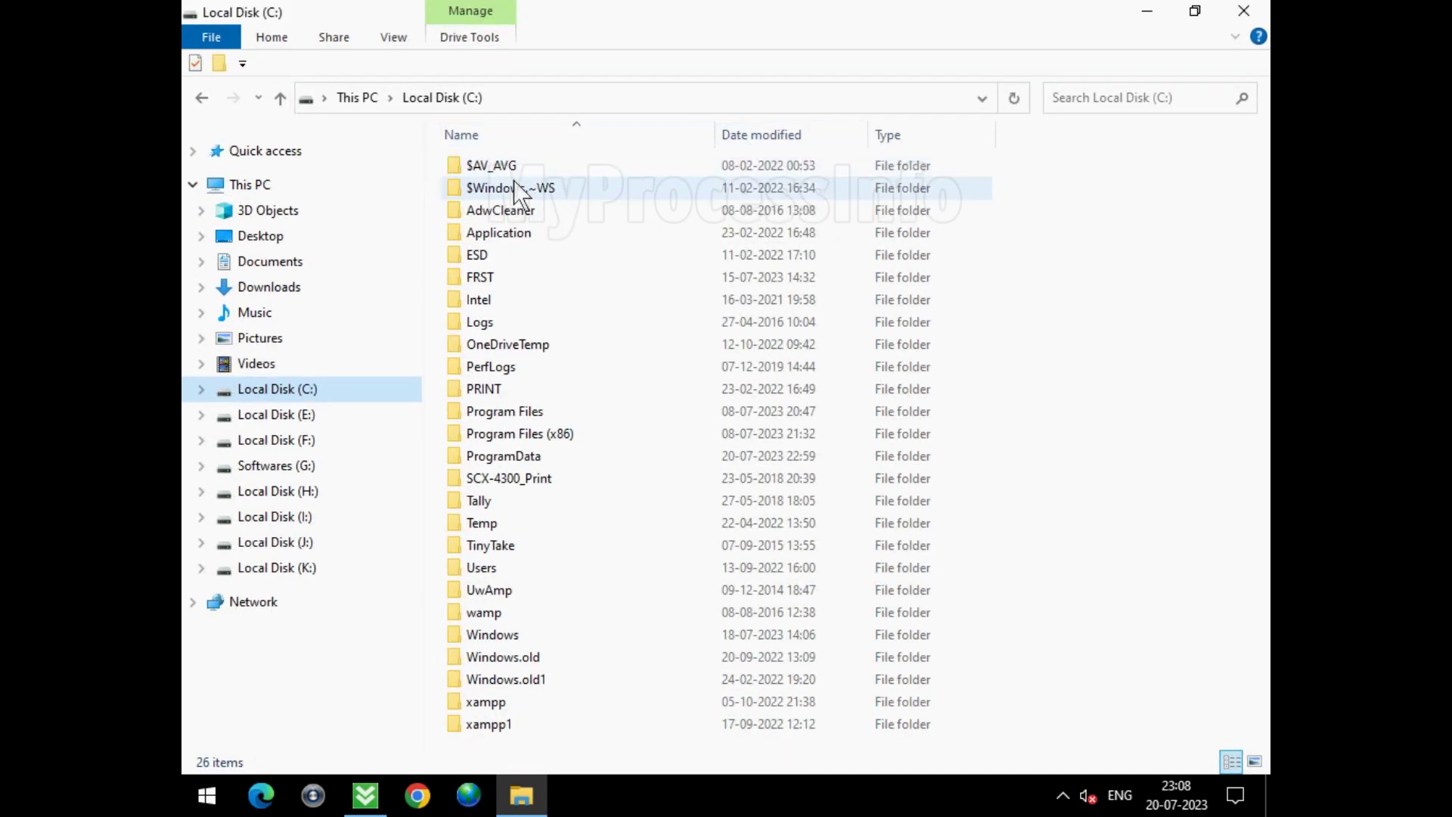
pyautogui.click(560, 456)
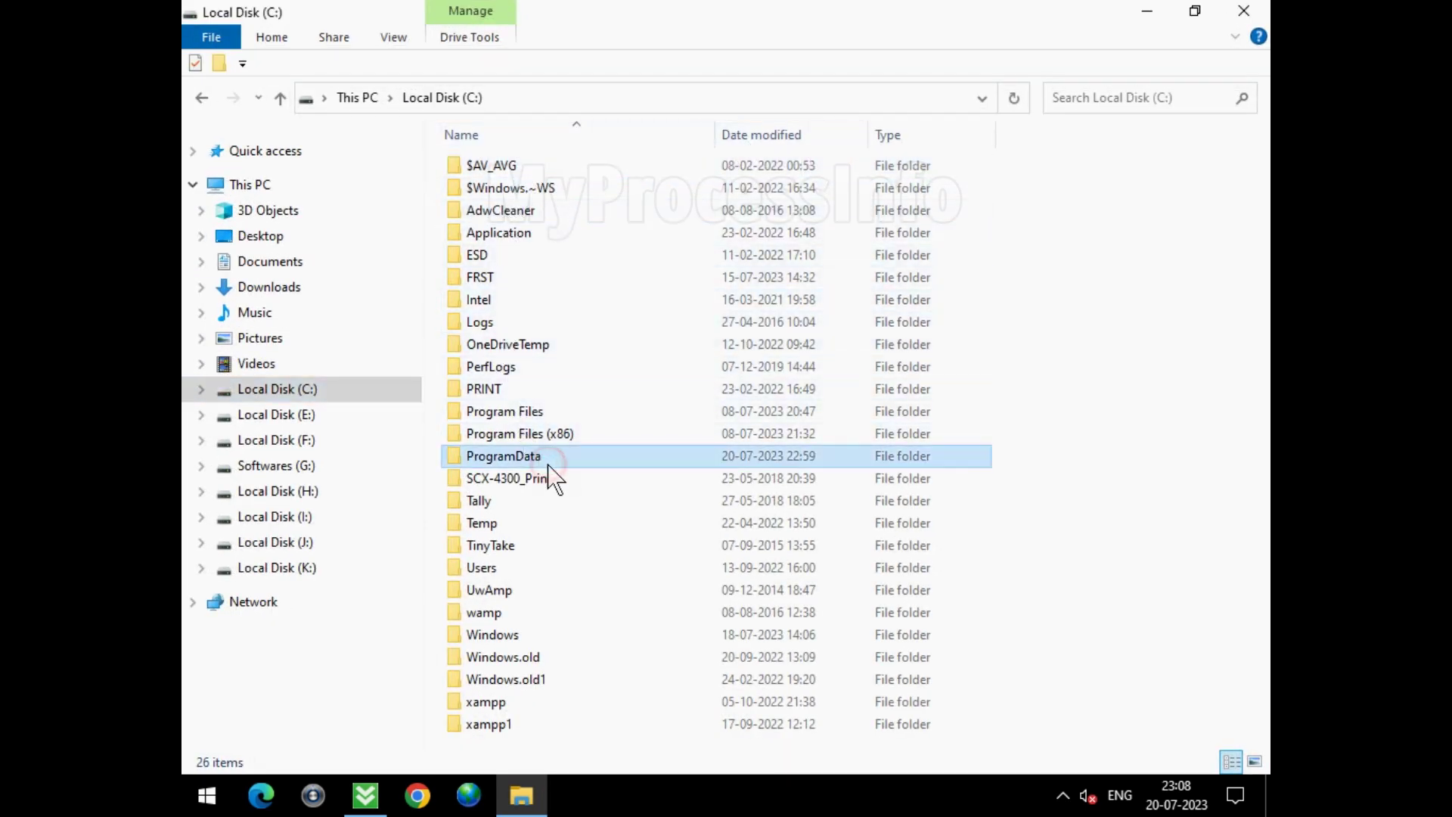
pyautogui.doubleClick(649, 455)
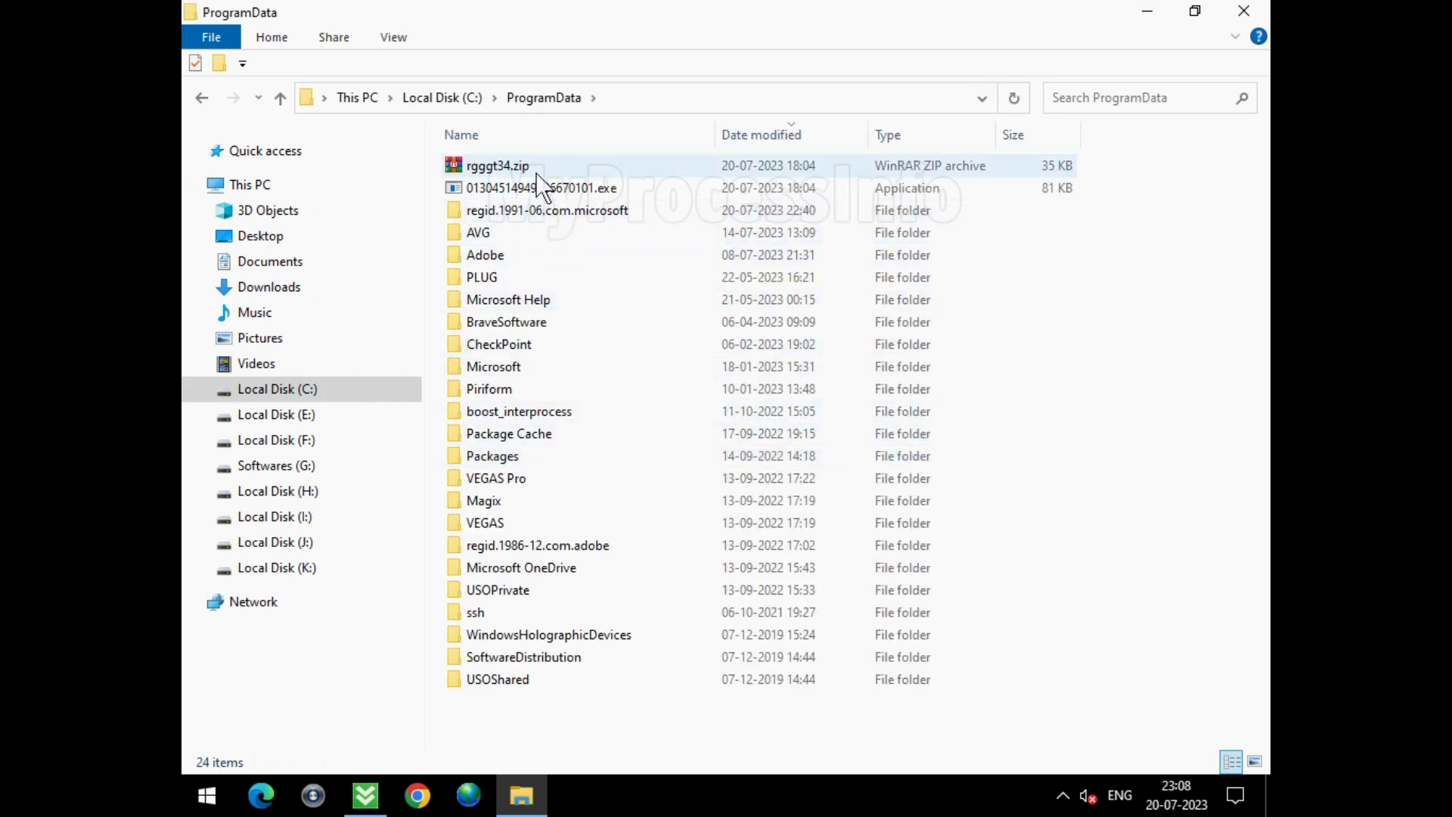
# Open the Windows Defender folder inside ProgramData's Microsoft folder
pyautogui.click(537, 366)
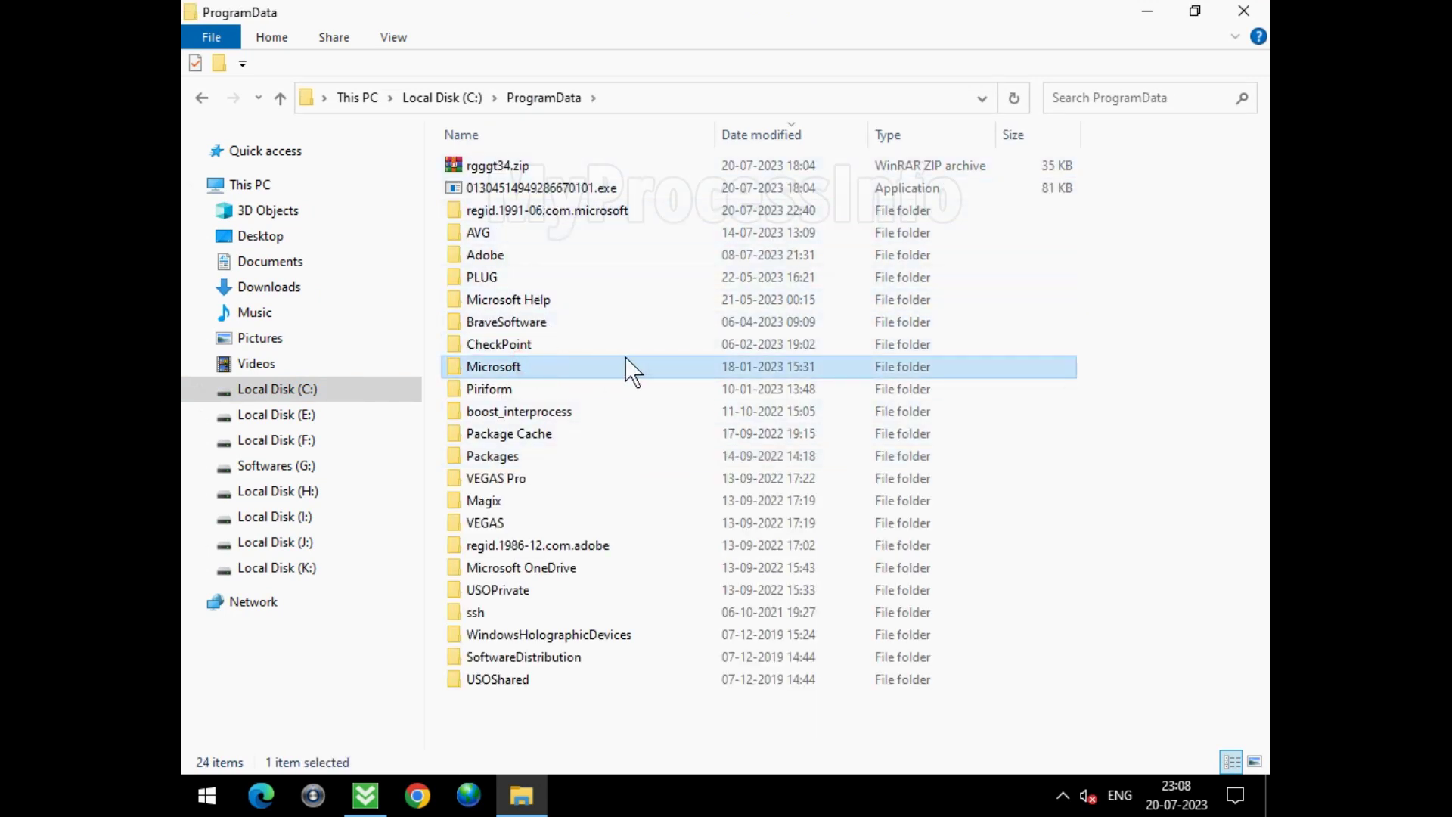
pyautogui.doubleClick(626, 362)
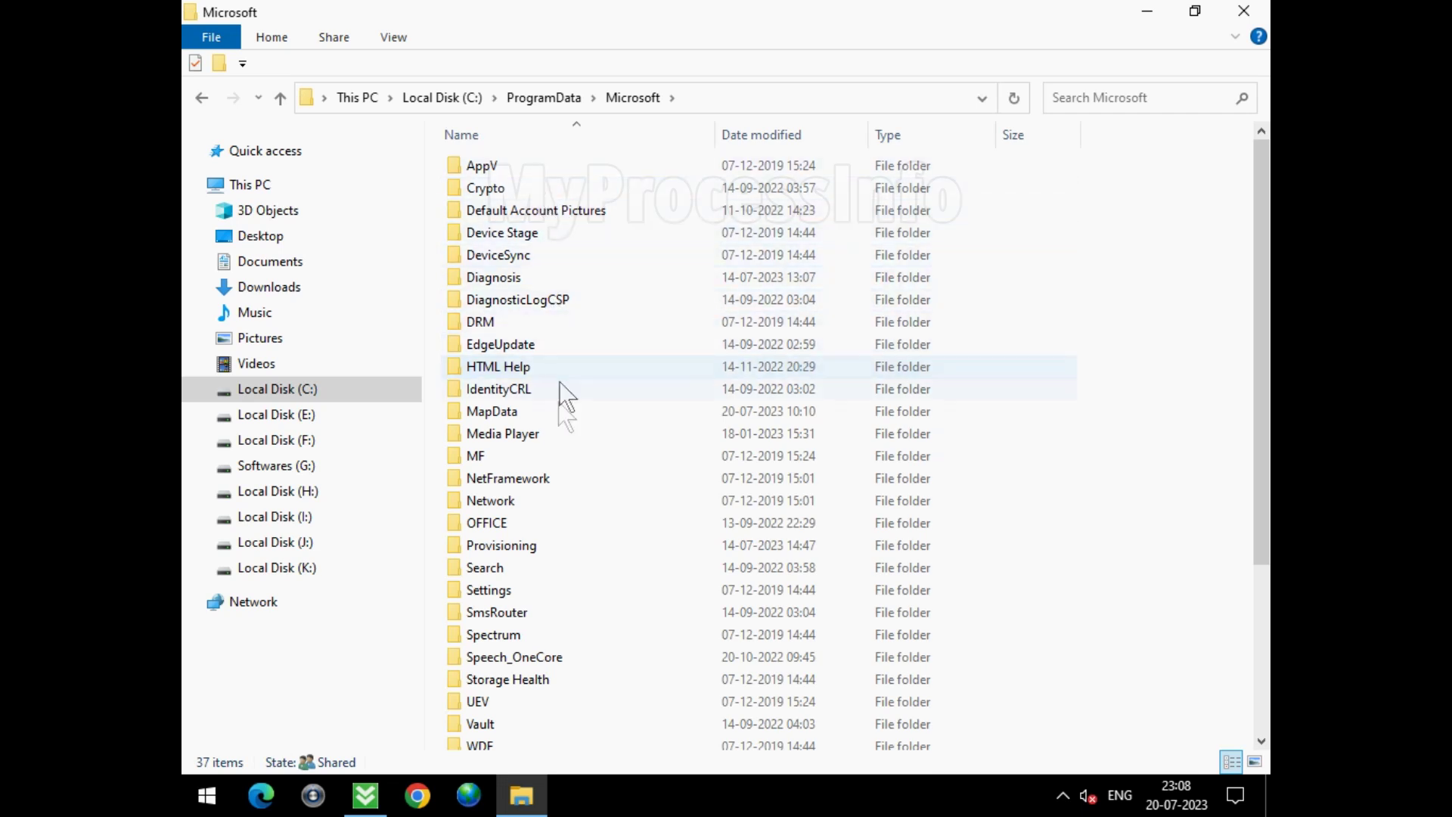
pyautogui.scroll(-2, 519, 665)
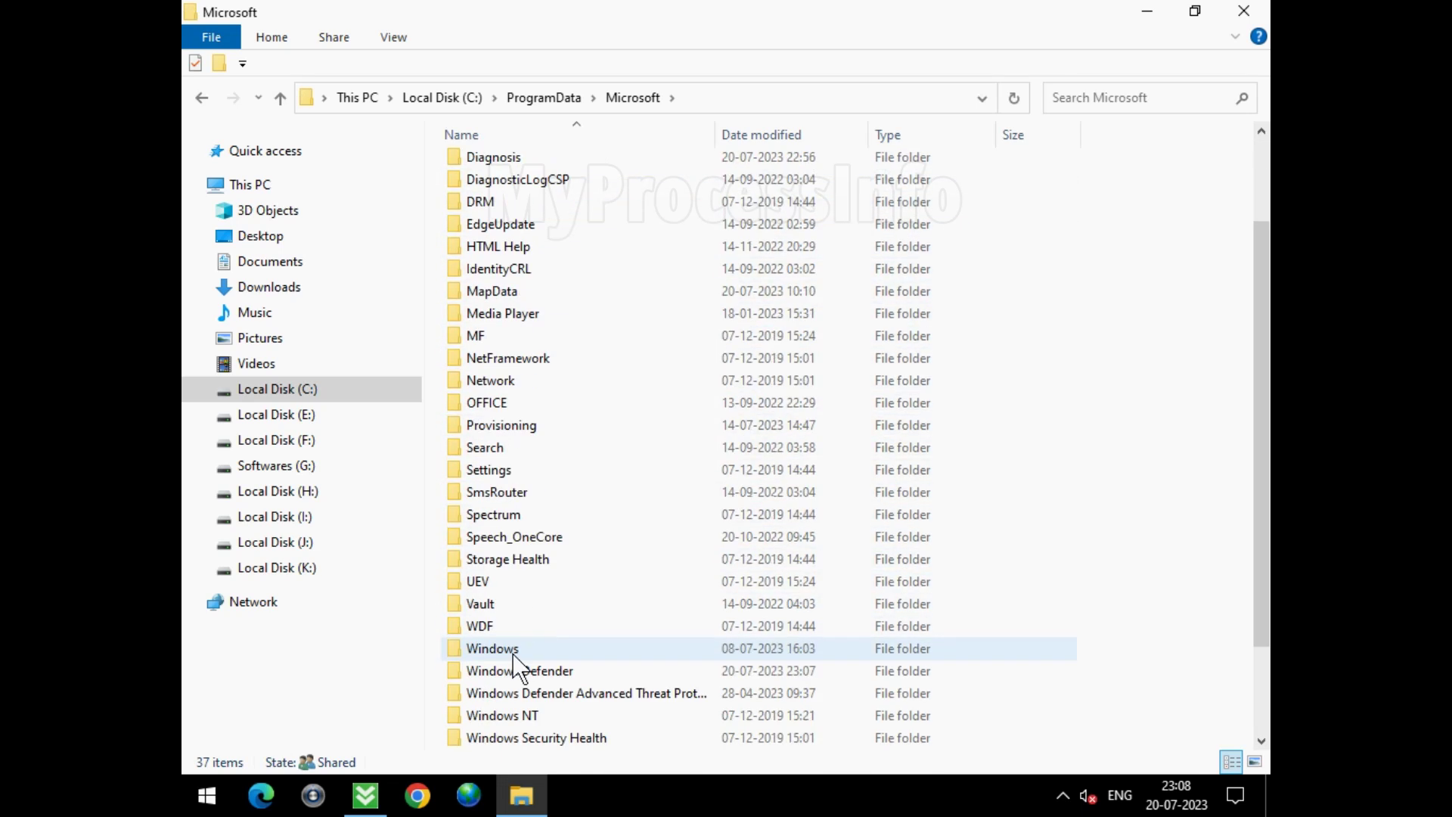
pyautogui.scroll(-1, 519, 665)
pyautogui.click(603, 604)
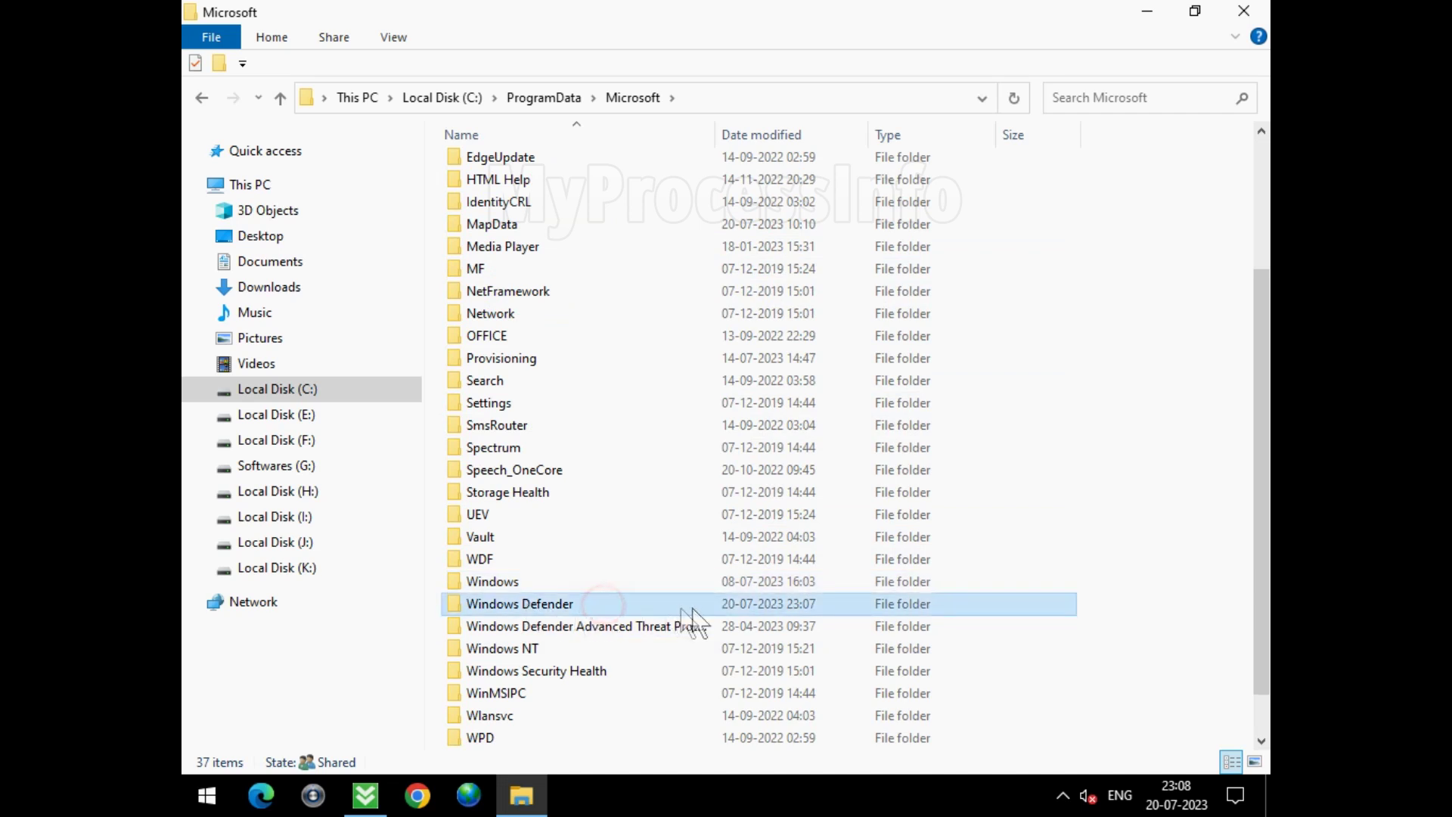
pyautogui.doubleClick(684, 607)
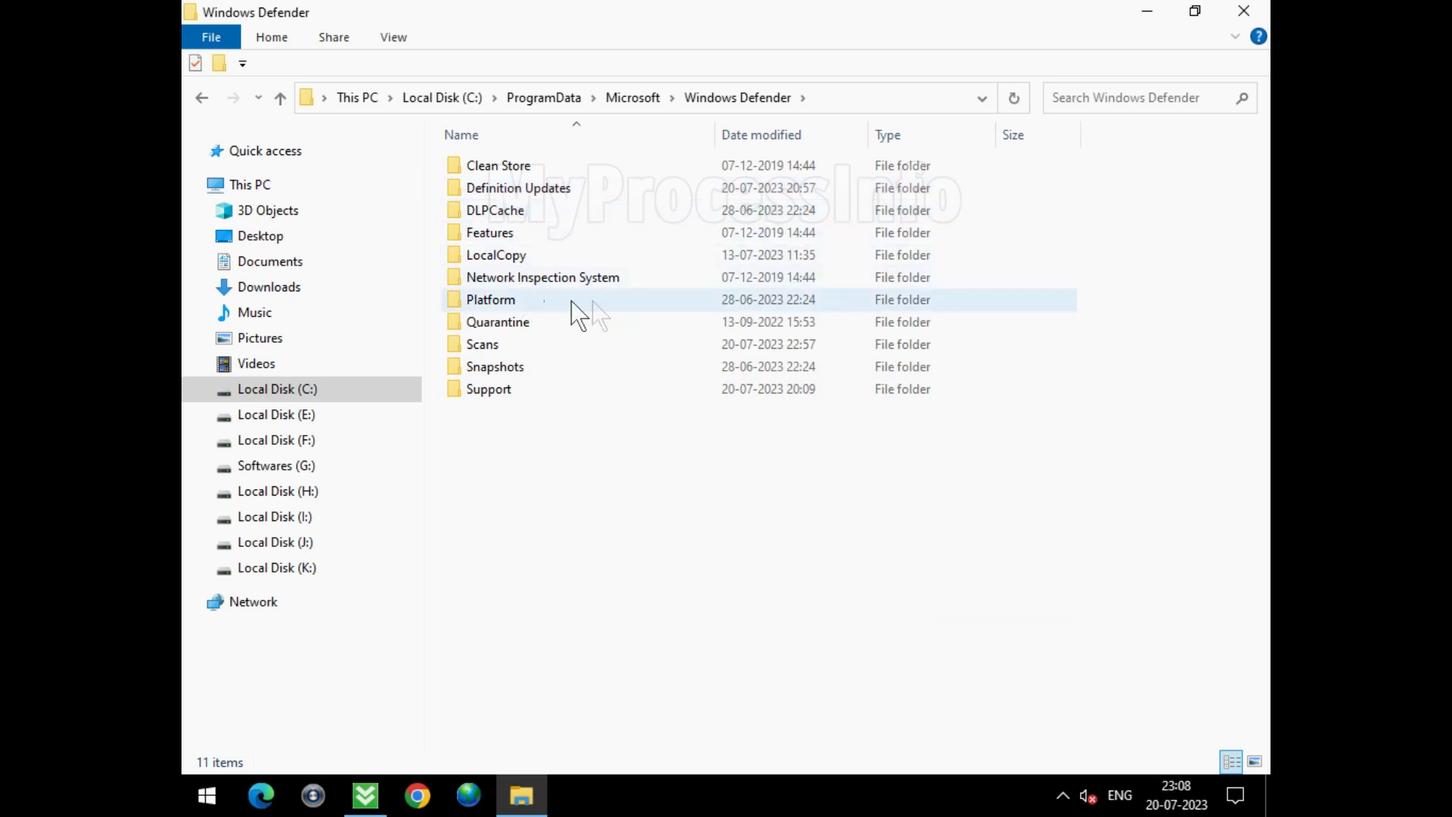
# Delete the Quarantine folder from the Windows Defender folder
pyautogui.click(527, 326)
pyautogui.rightClick(611, 327)
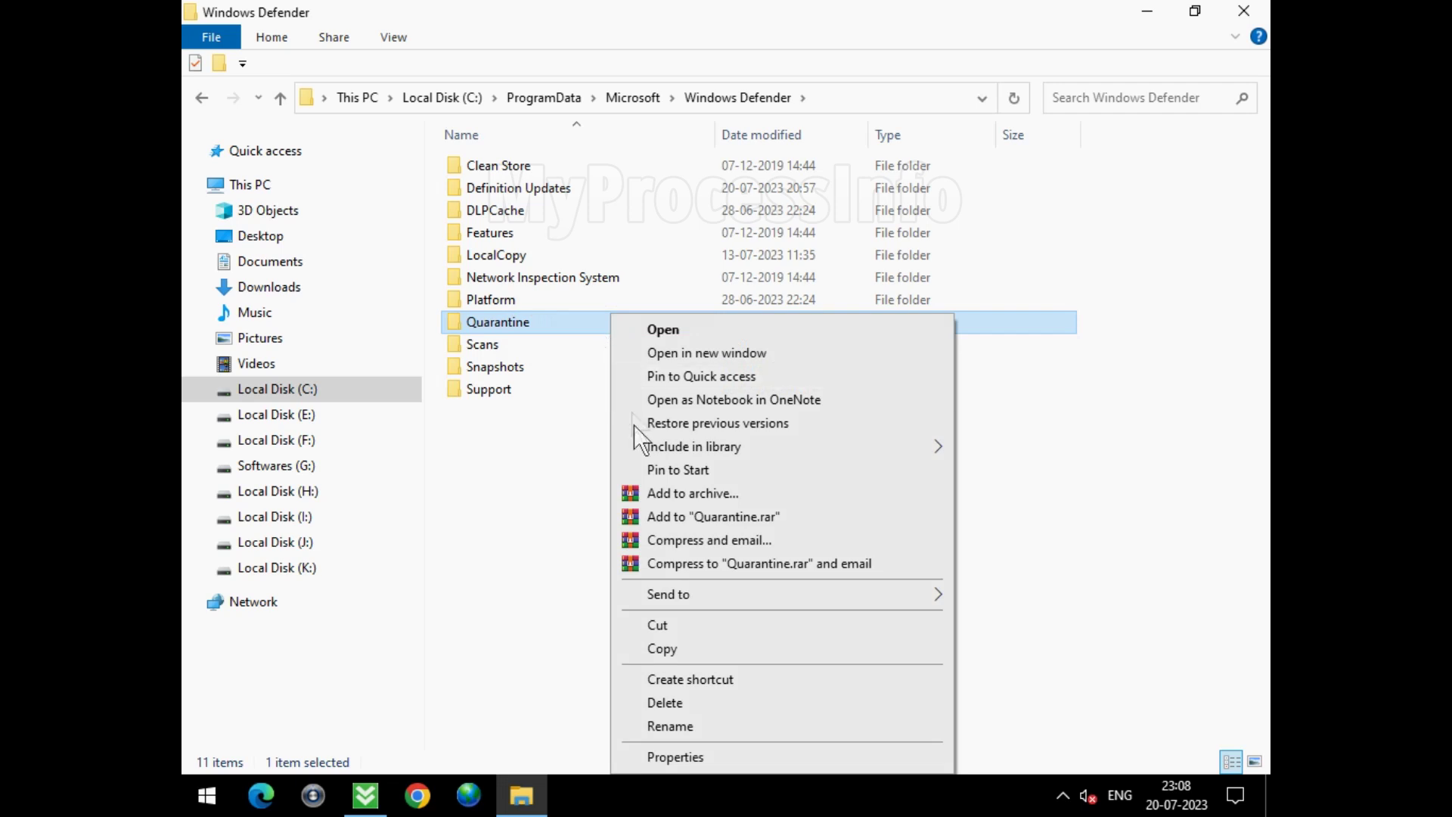
pyautogui.click(682, 695)
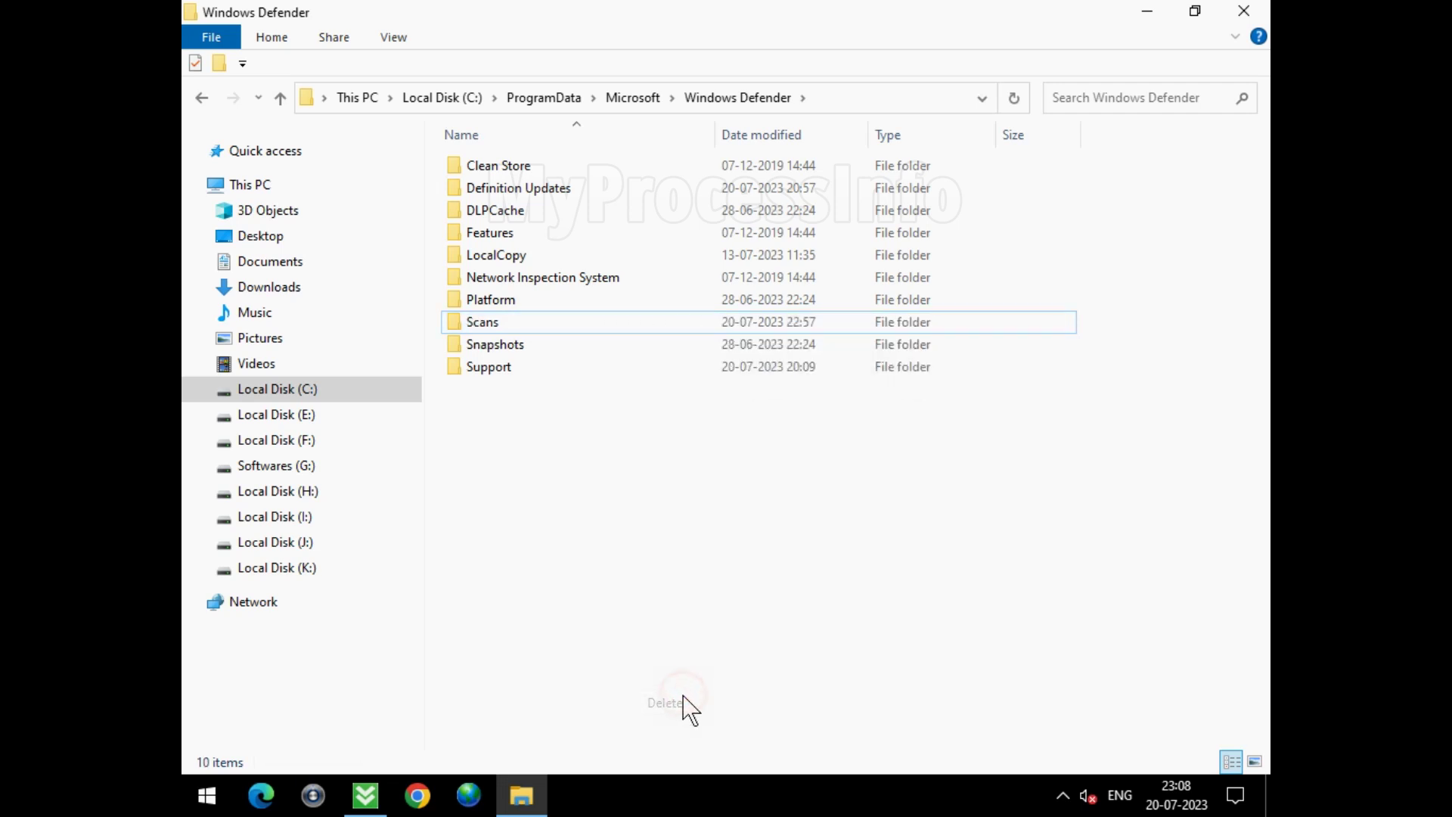
# Open History inside the Scans folder and delete its Results folder
pyautogui.doubleClick(549, 321)
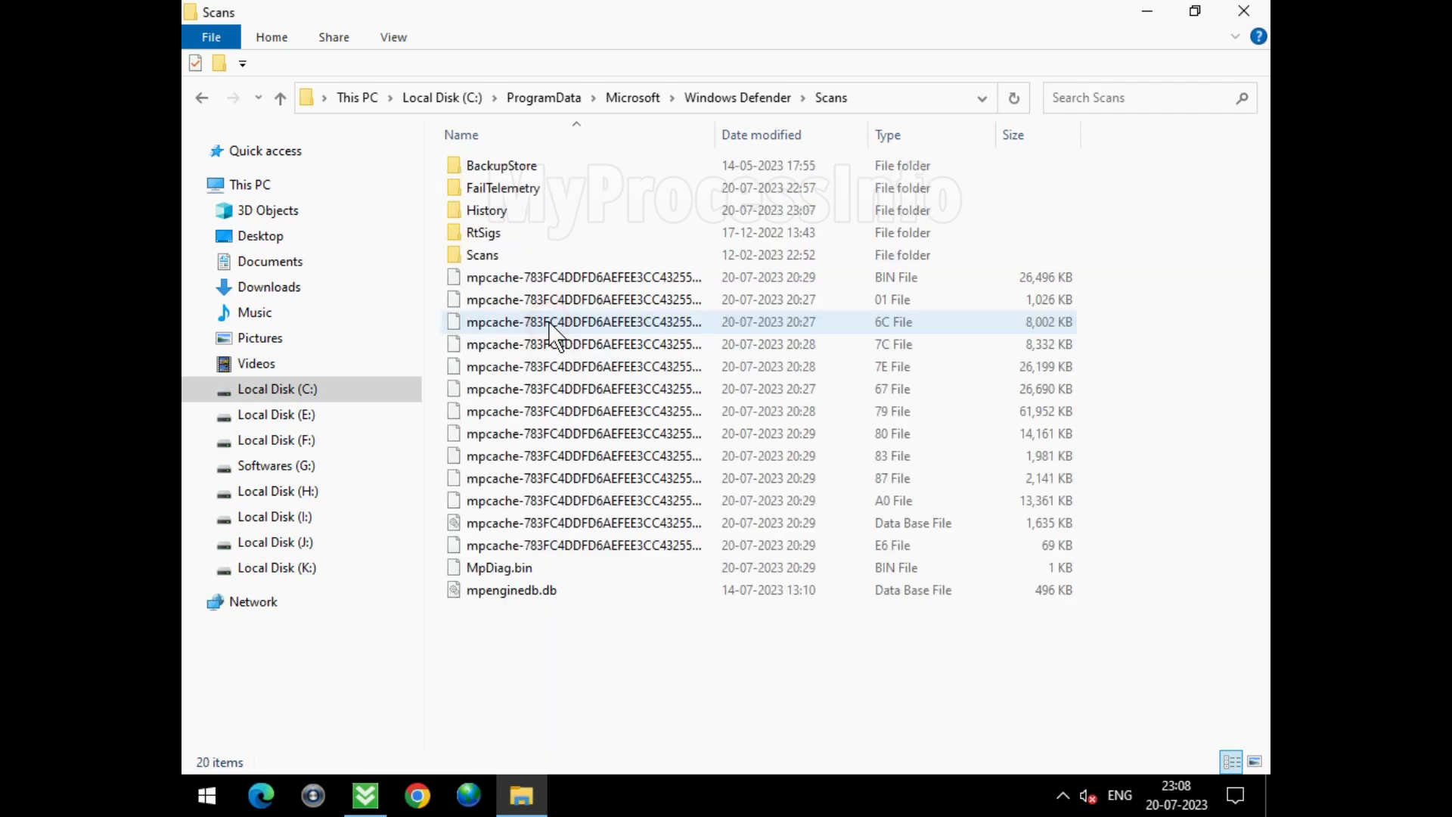
pyautogui.doubleClick(535, 213)
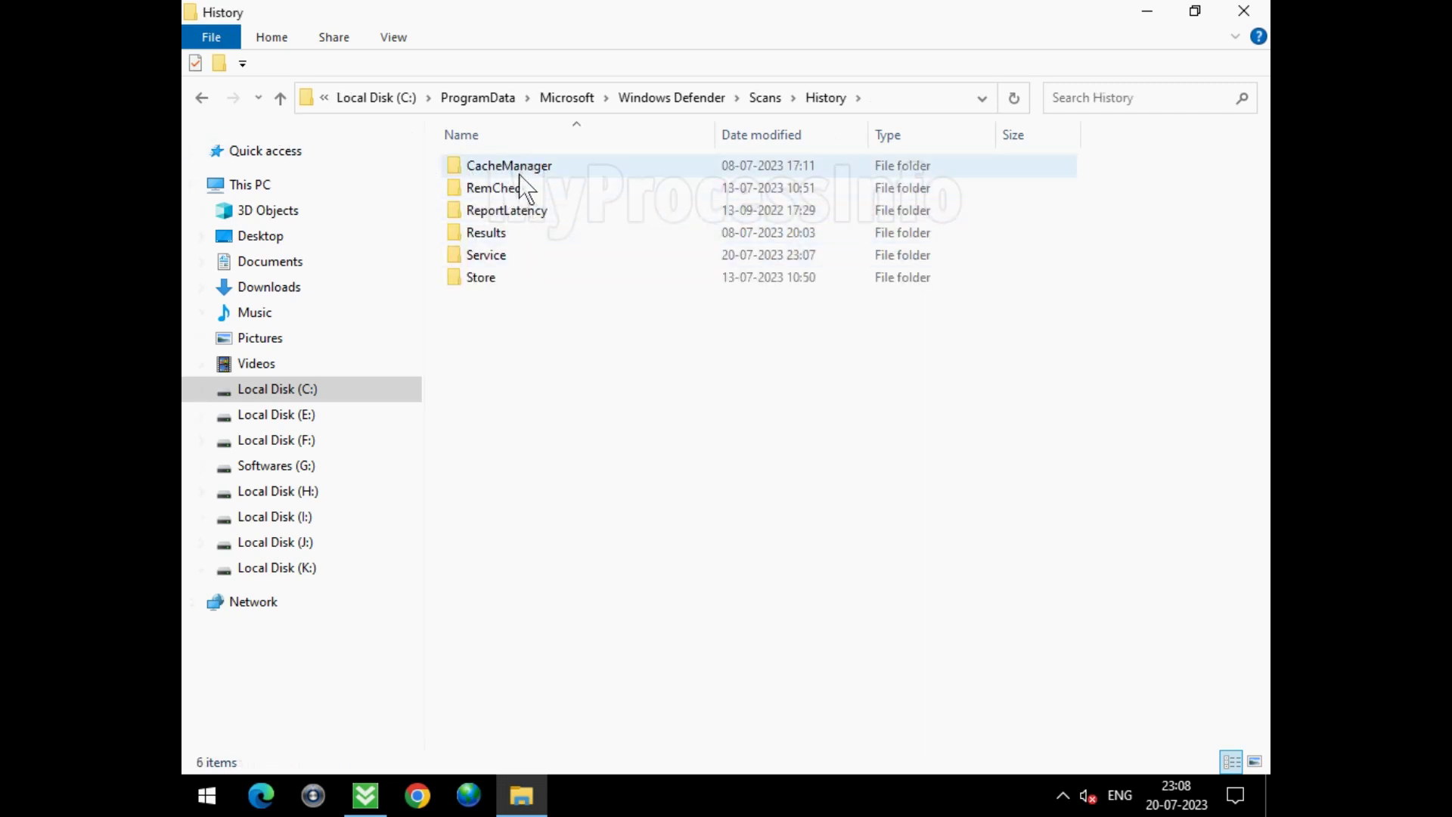
pyautogui.rightClick(528, 231)
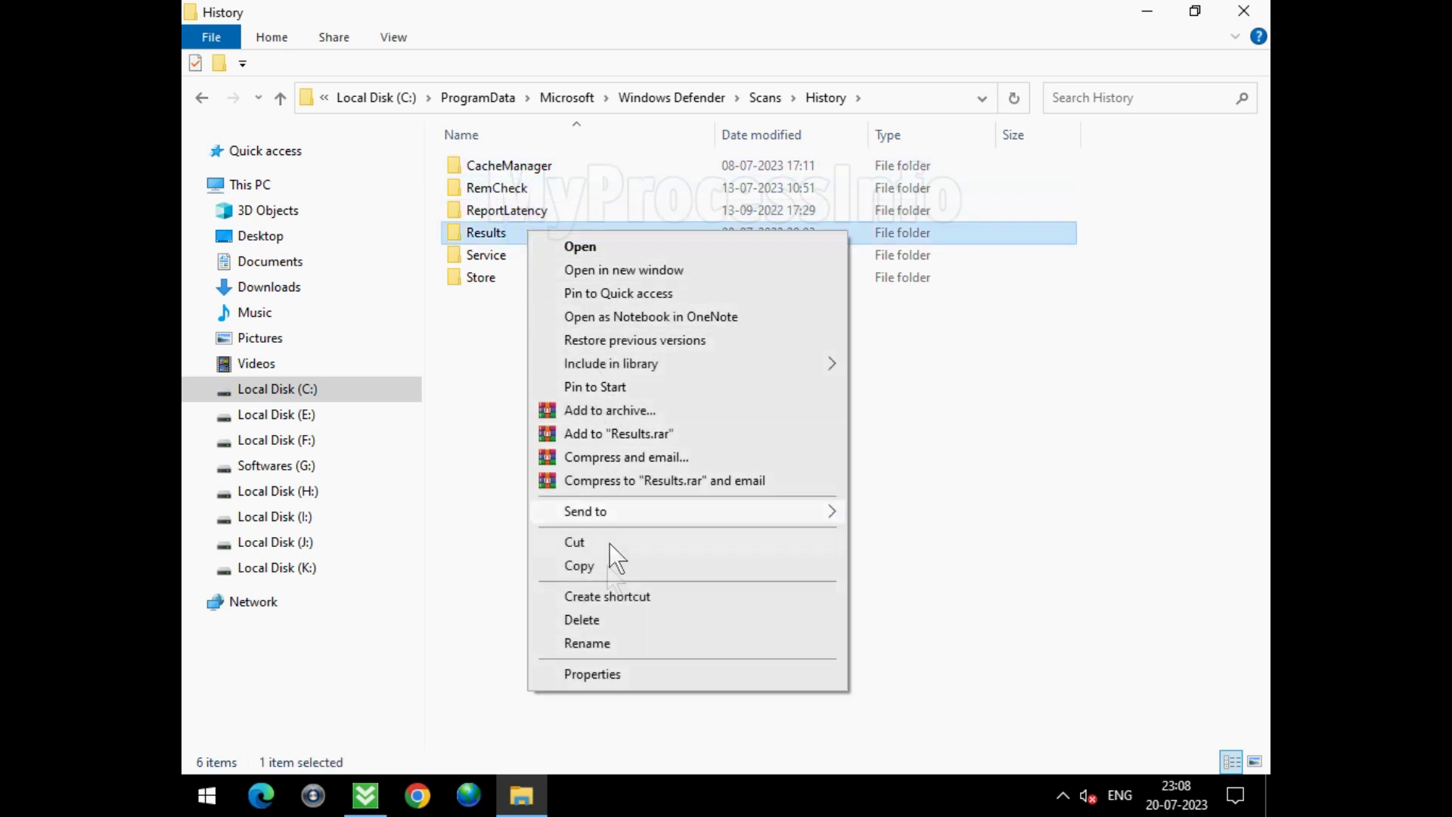
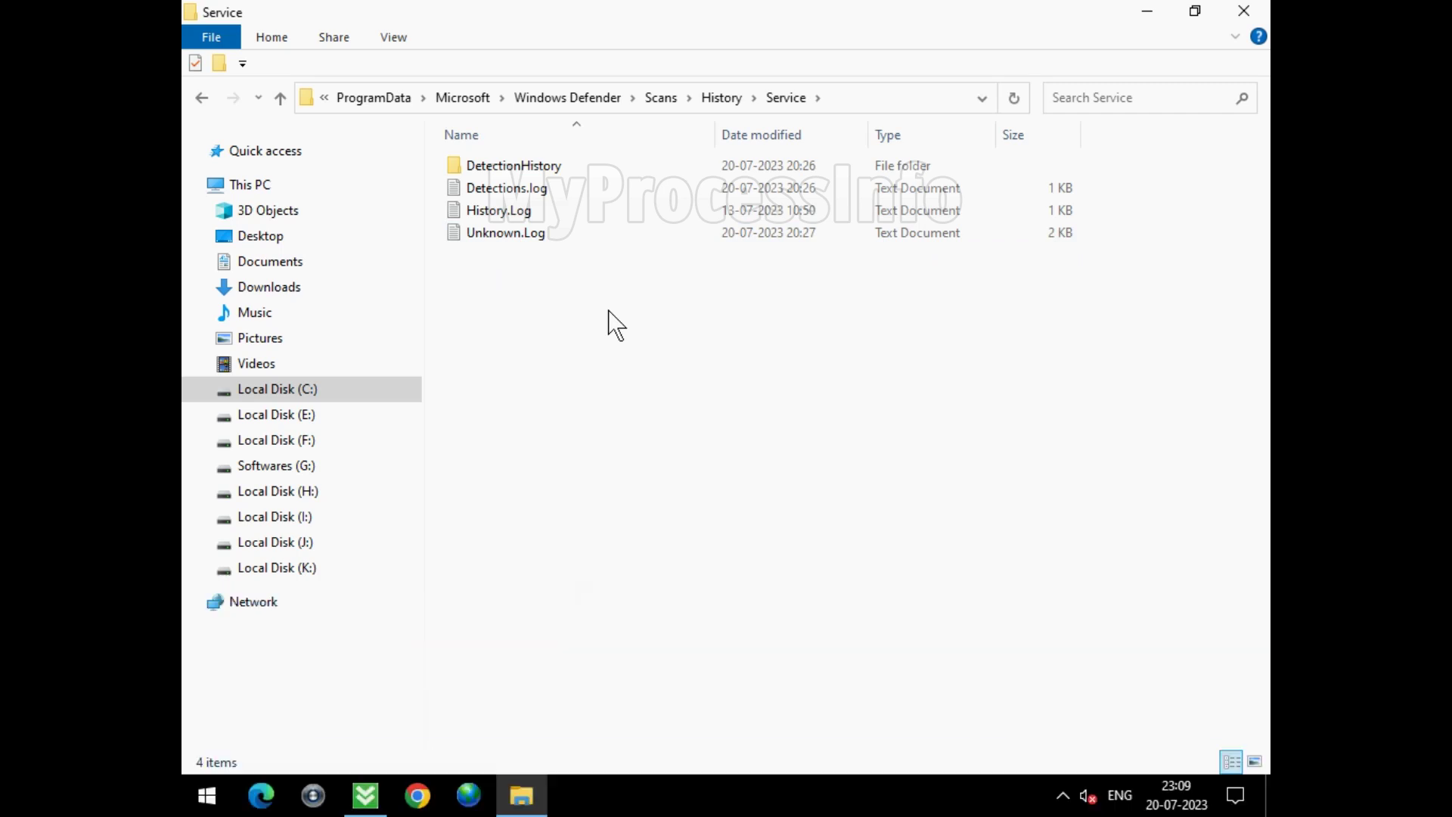
# Delete the DetectionHistory folder and all log files from the Service folder, and close File Explorer
pyautogui.moveTo(649, 339); pyautogui.dragTo(506, 146)
pyautogui.rightClick(565, 223)
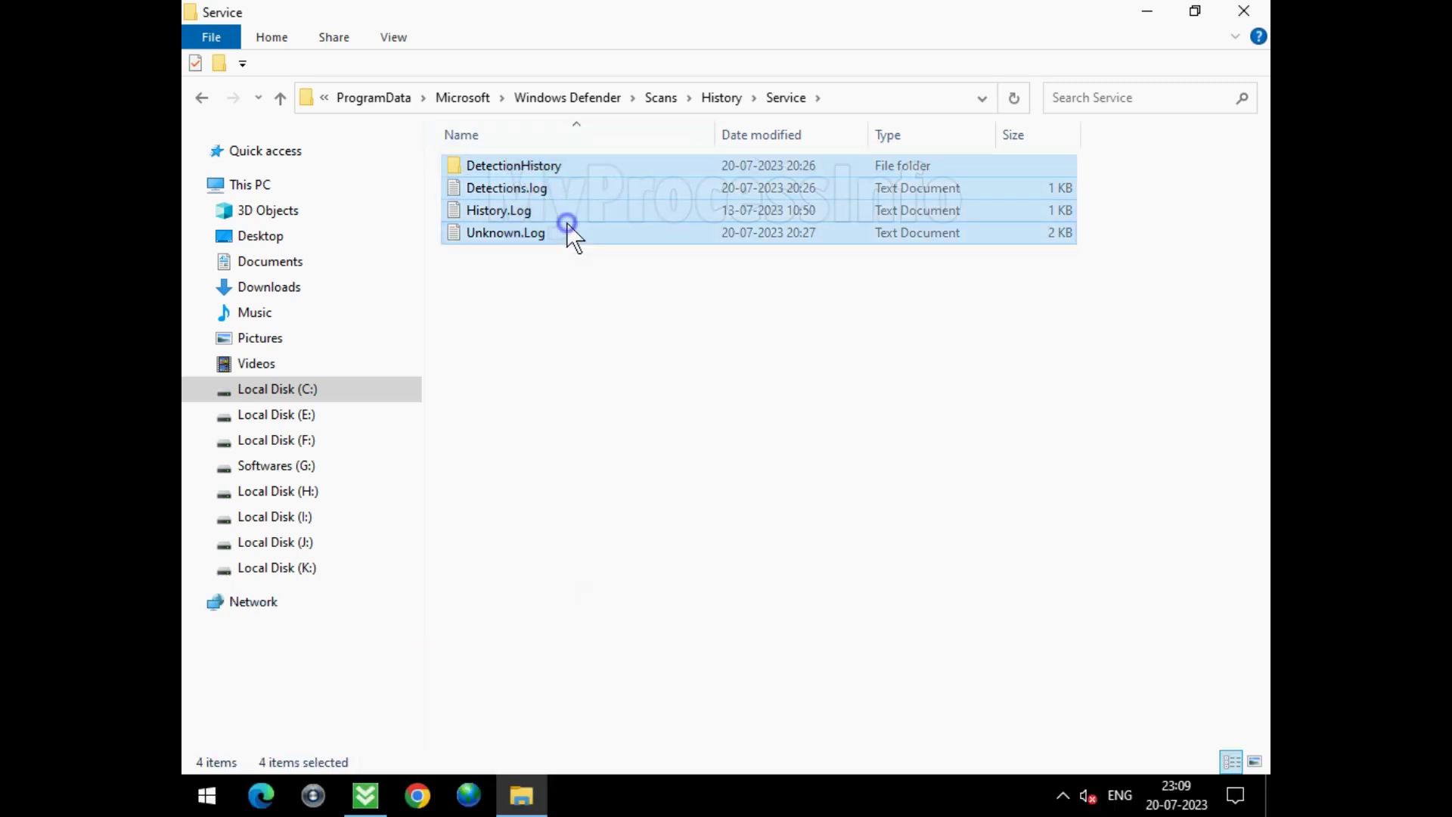
pyautogui.click(671, 498)
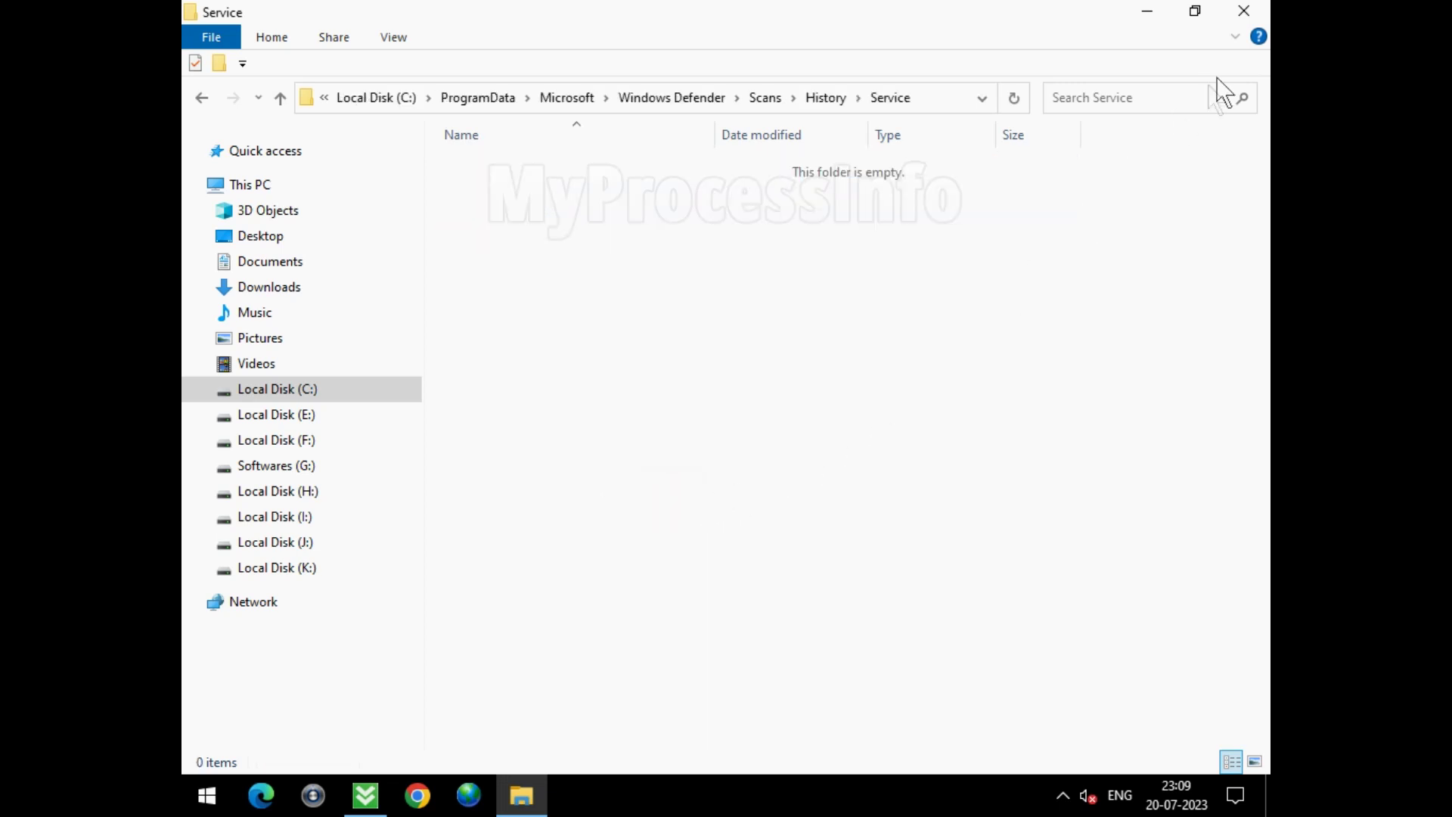
pyautogui.click(1249, 13)
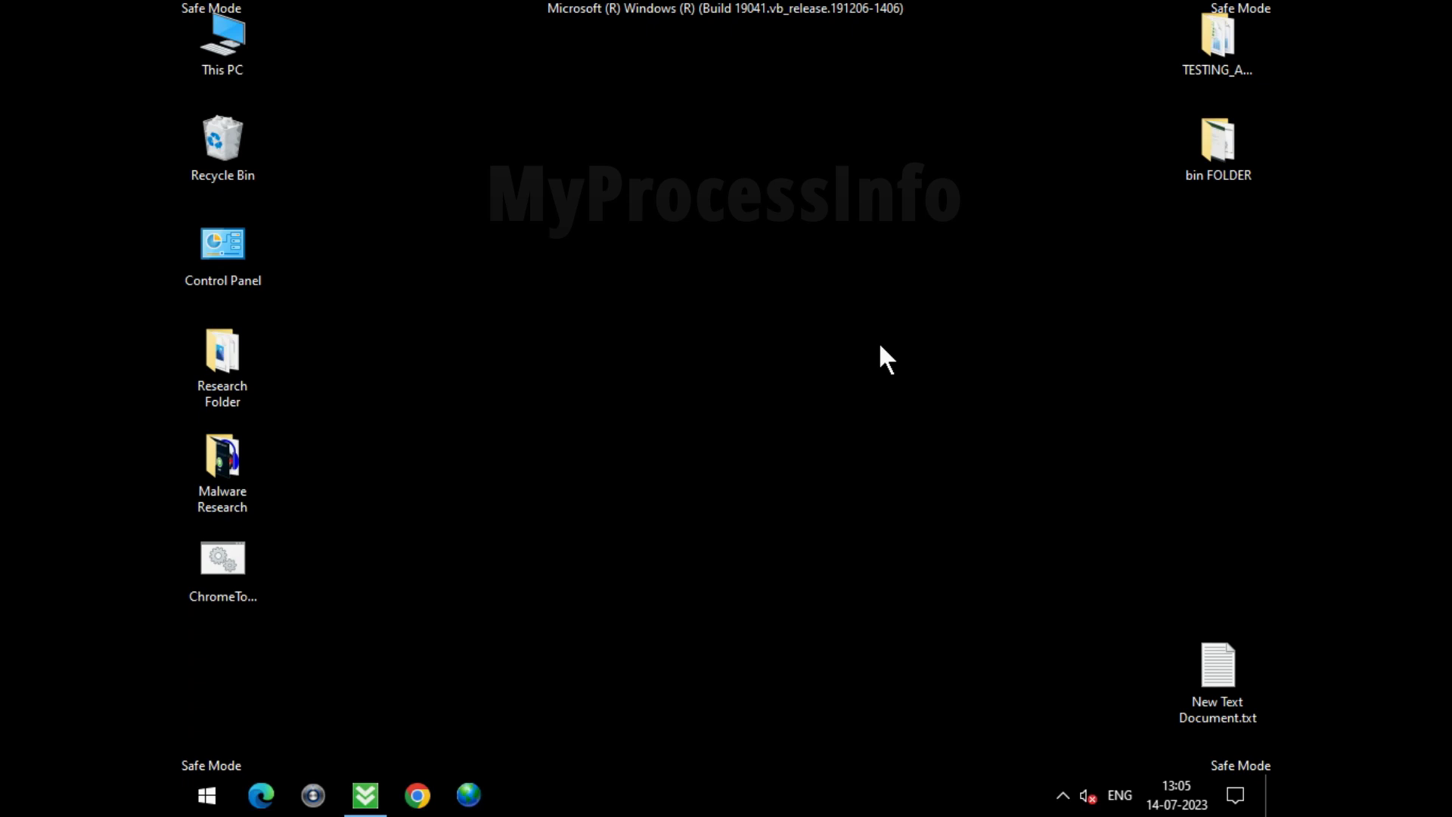
# Open System Configuration by running msconfig
pyautogui.press('super+r')
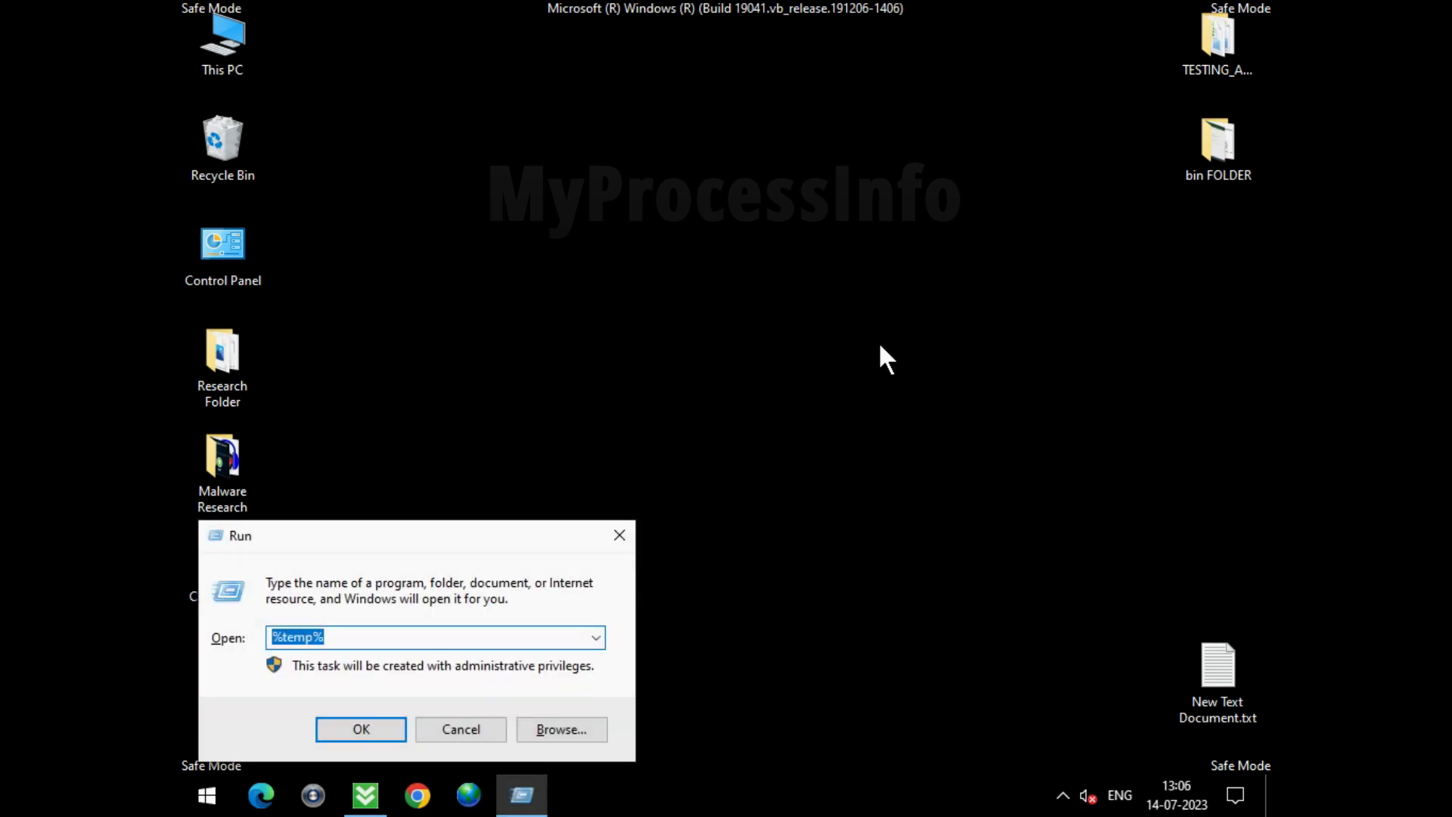
pyautogui.write('MS')
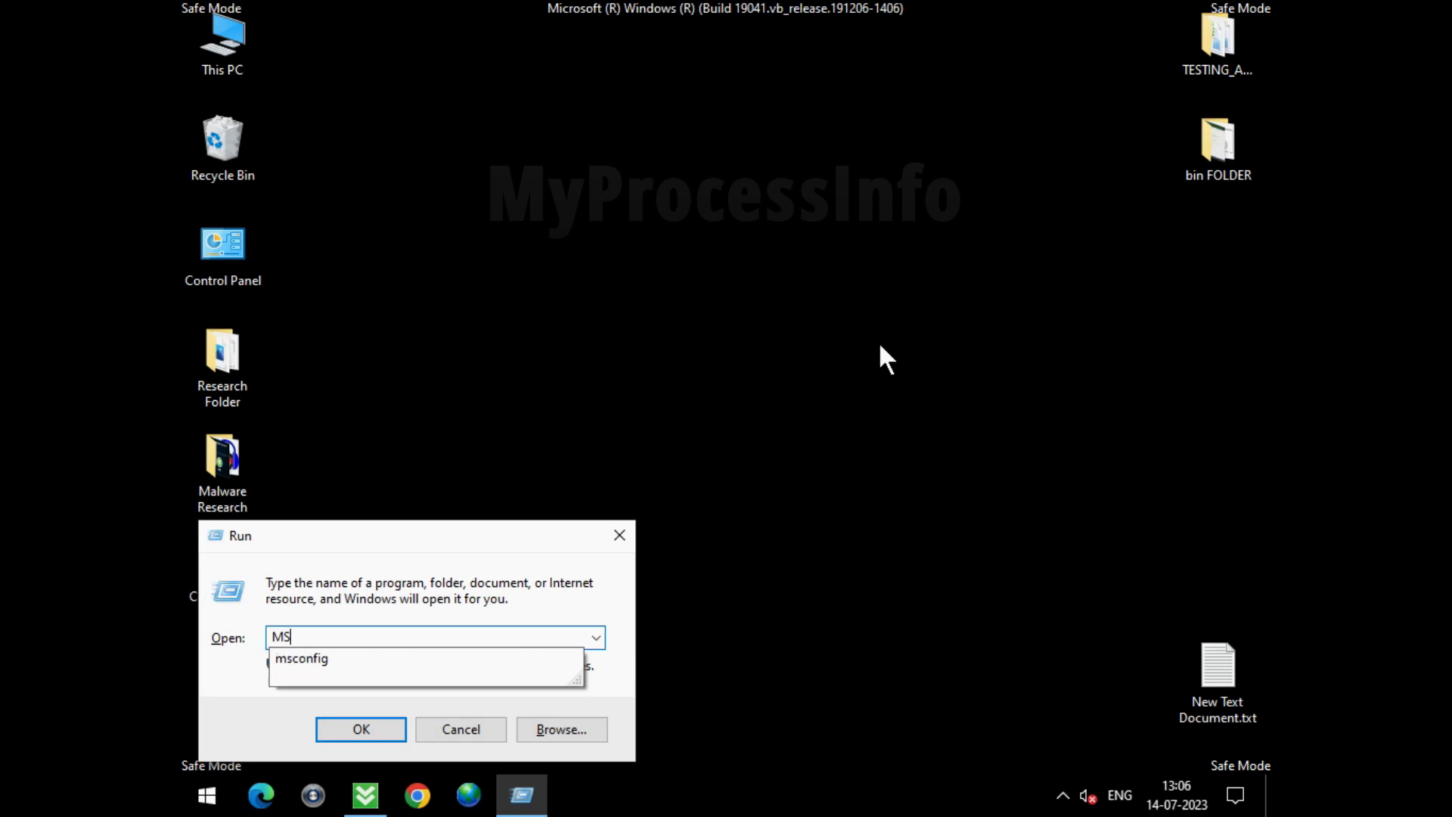
pyautogui.click(372, 666)
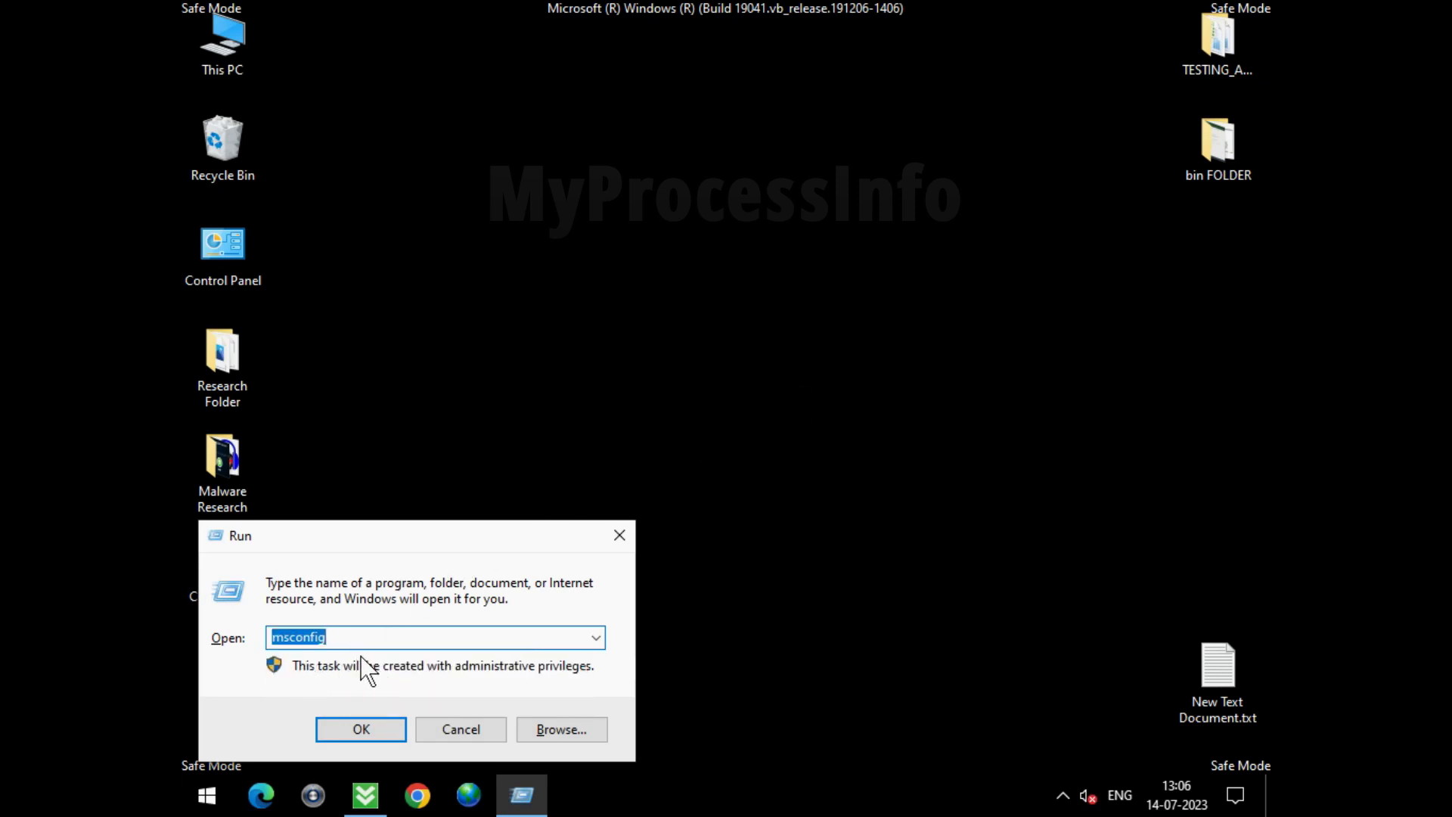
pyautogui.click(371, 723)
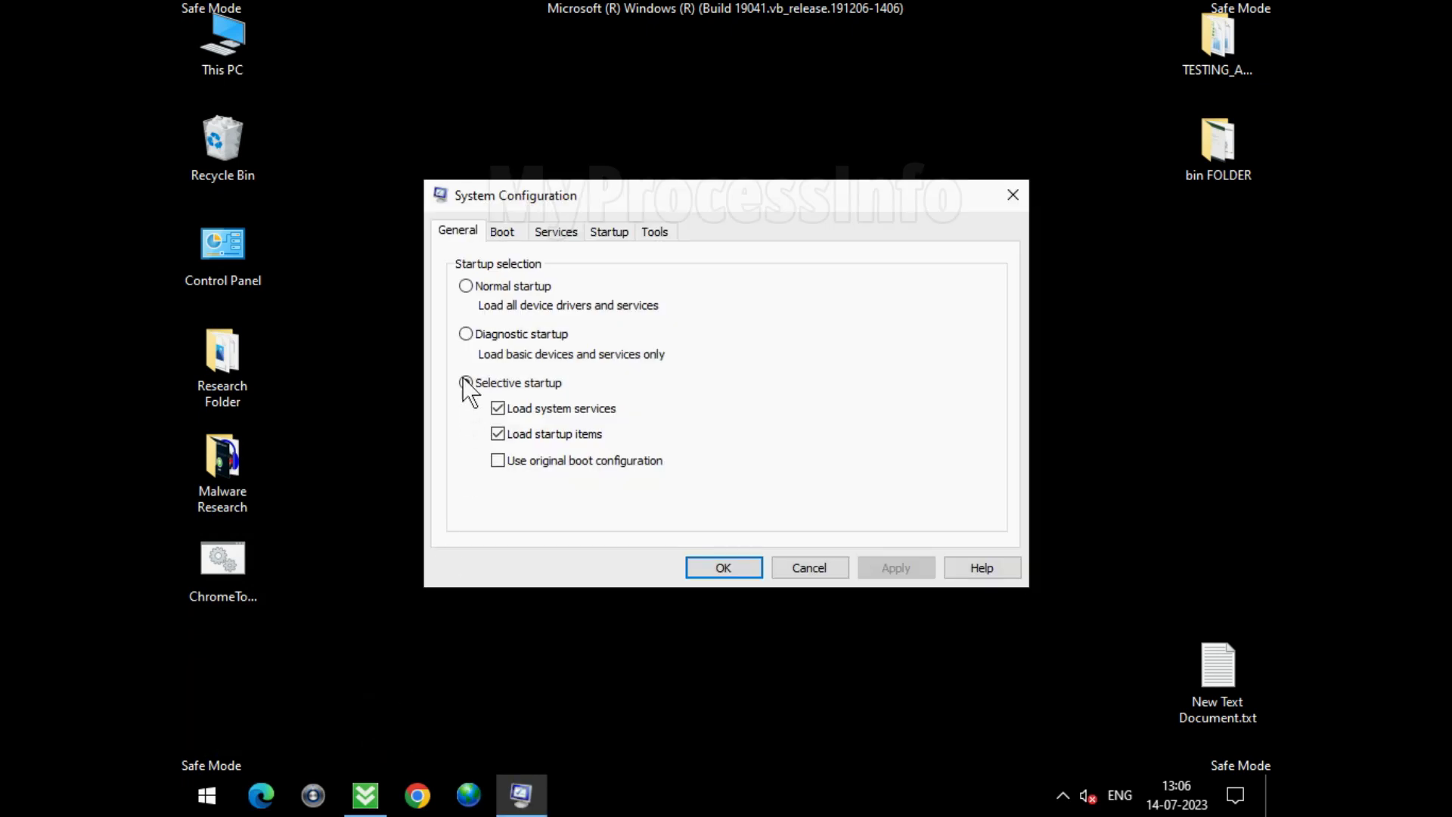
# Set the startup selection to Normal startup, apply it, and restart the computer
pyautogui.click(467, 289)
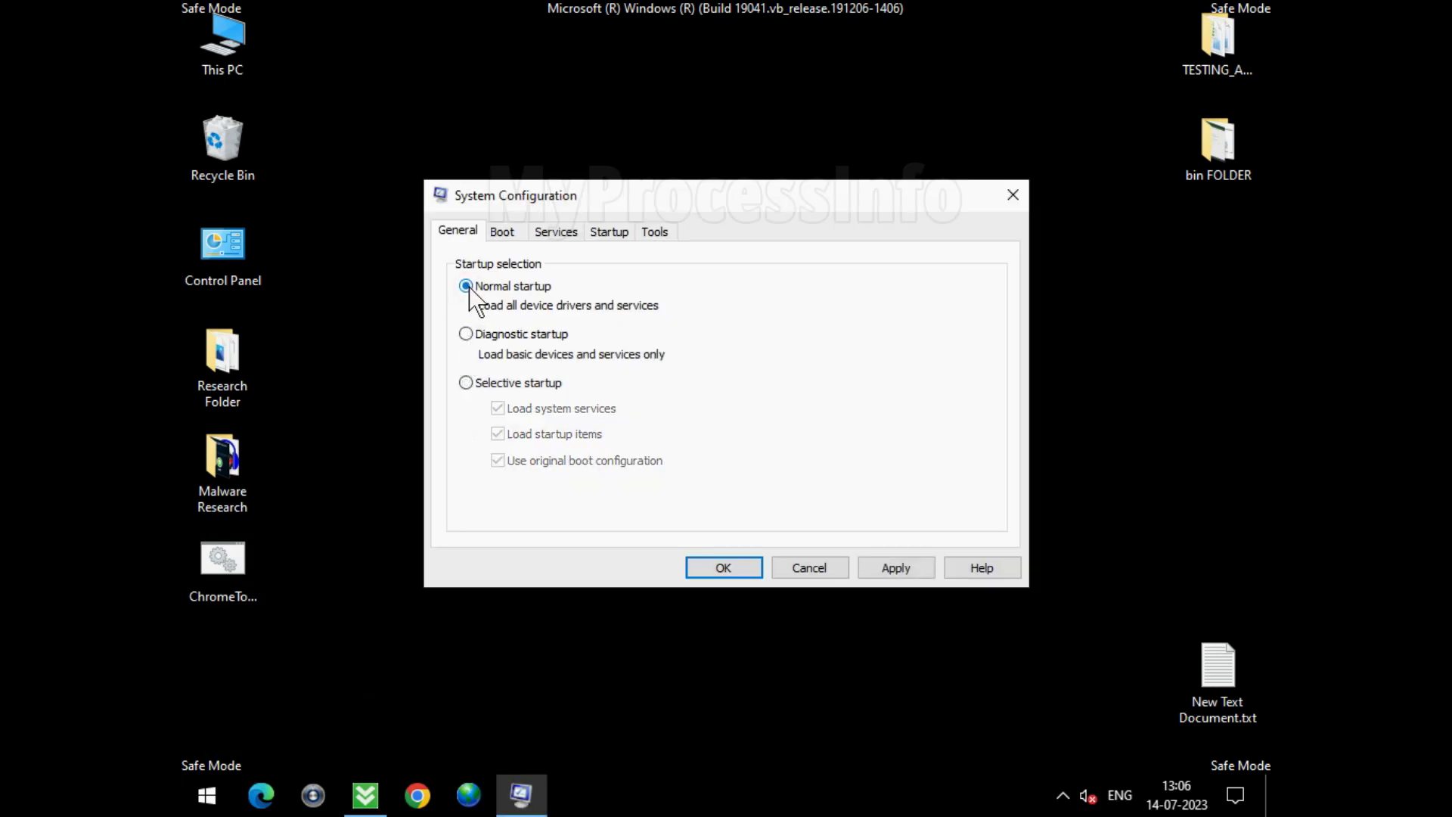
pyautogui.click(918, 569)
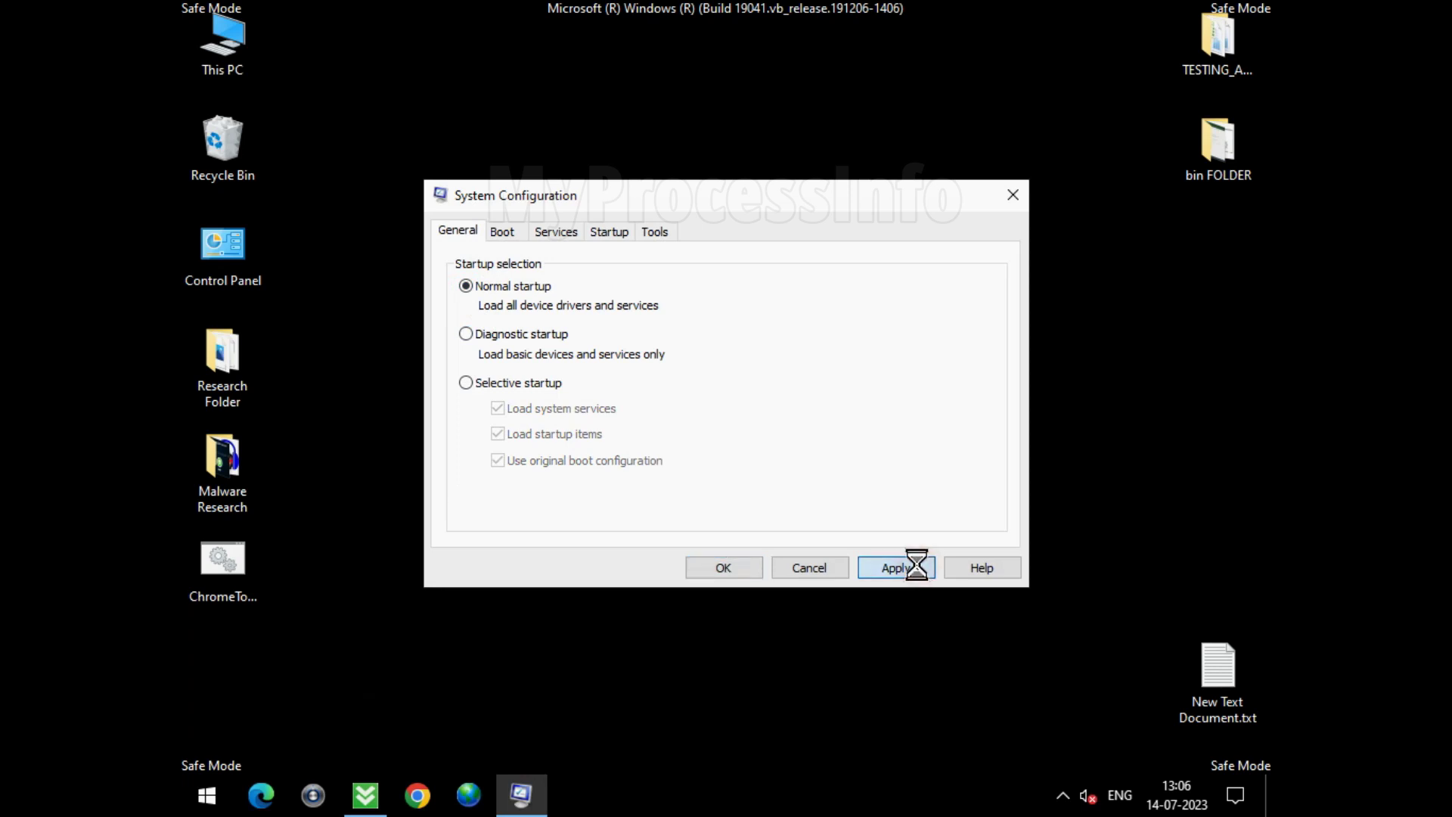
pyautogui.click(723, 569)
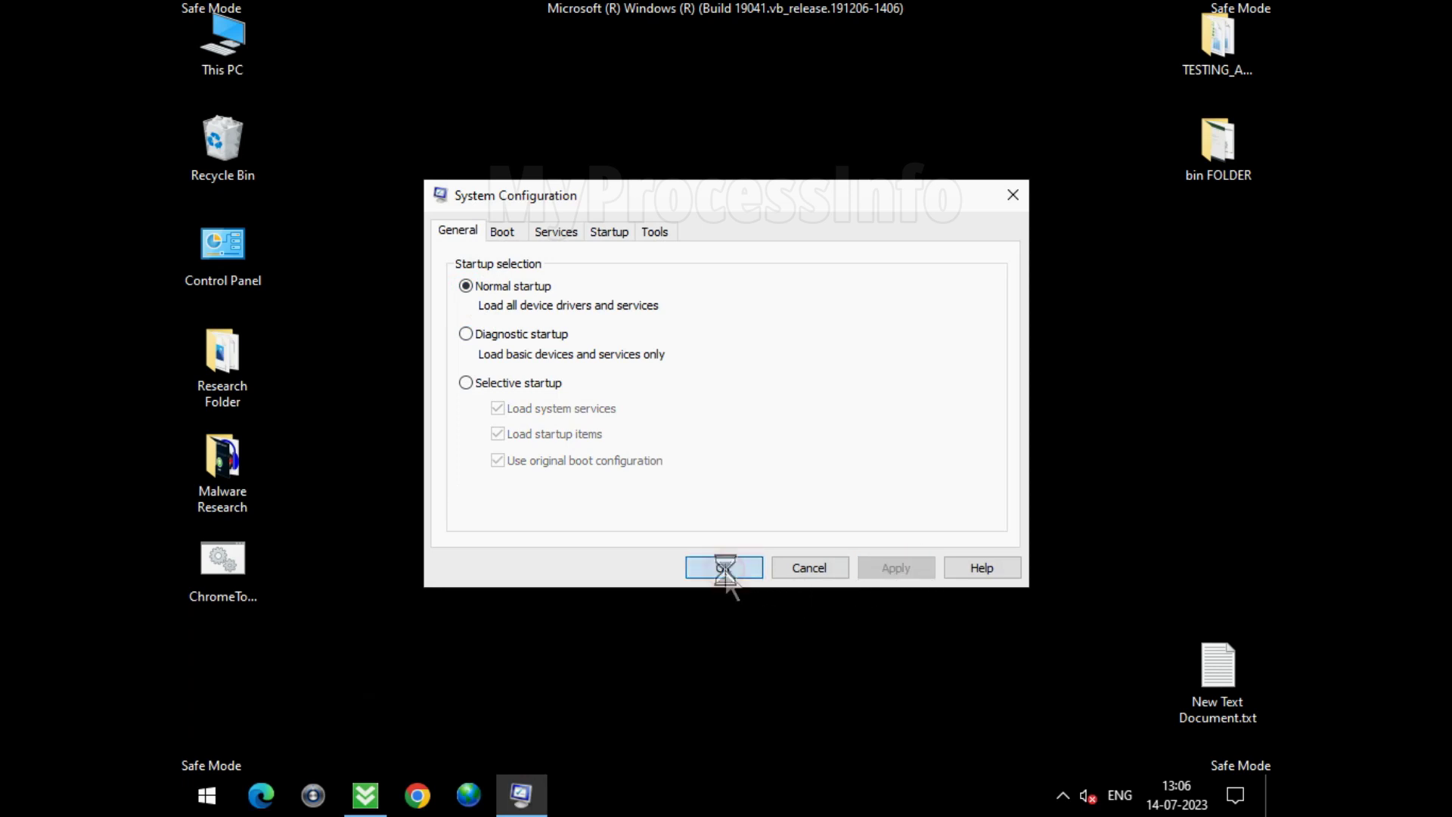
pyautogui.click(657, 441)
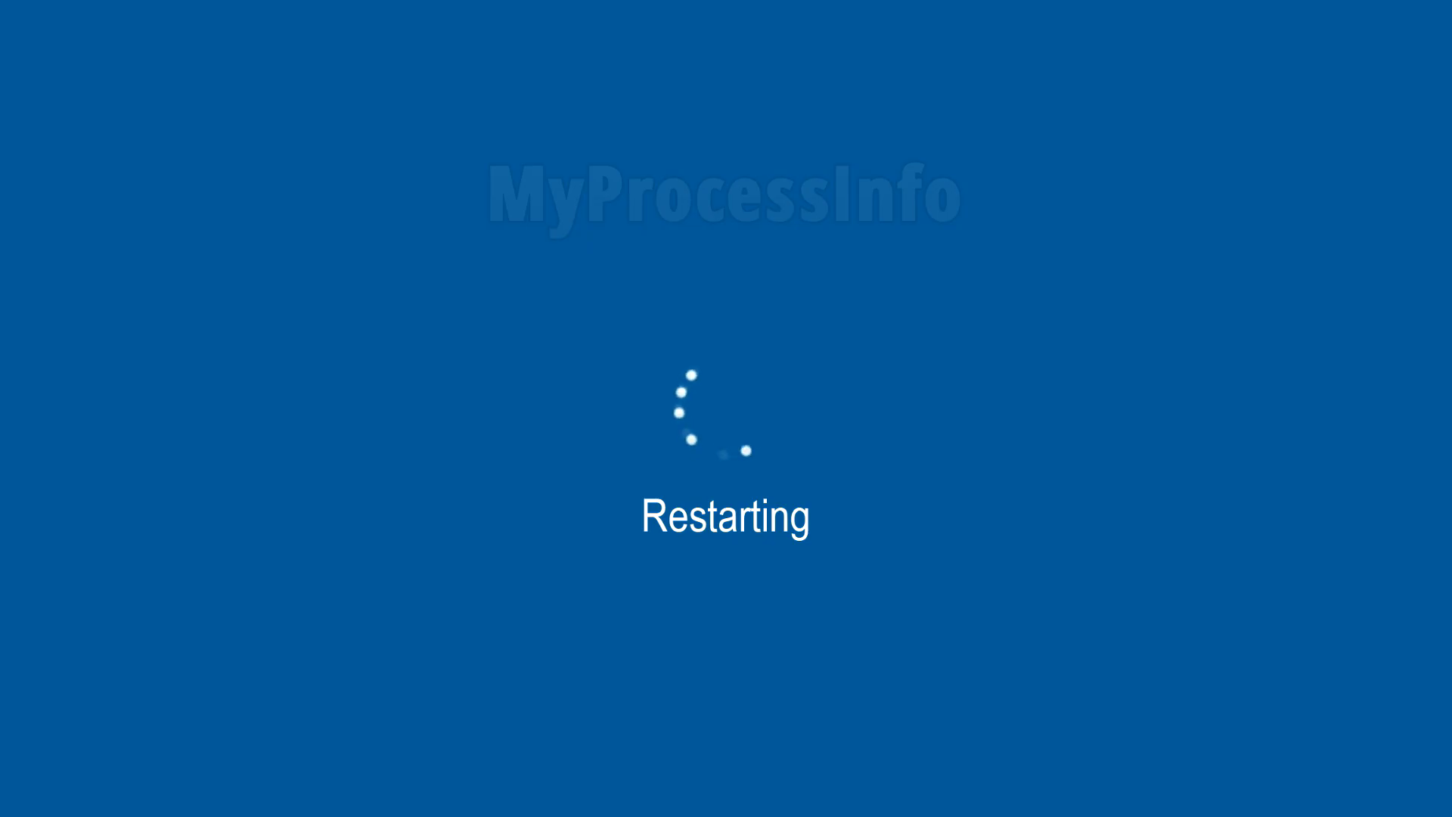